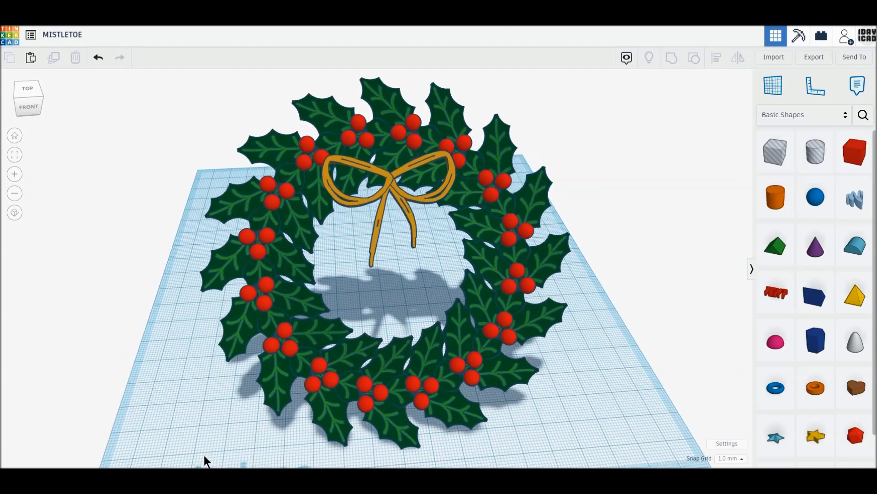
right_click_drag(205, 457, 200, 433)
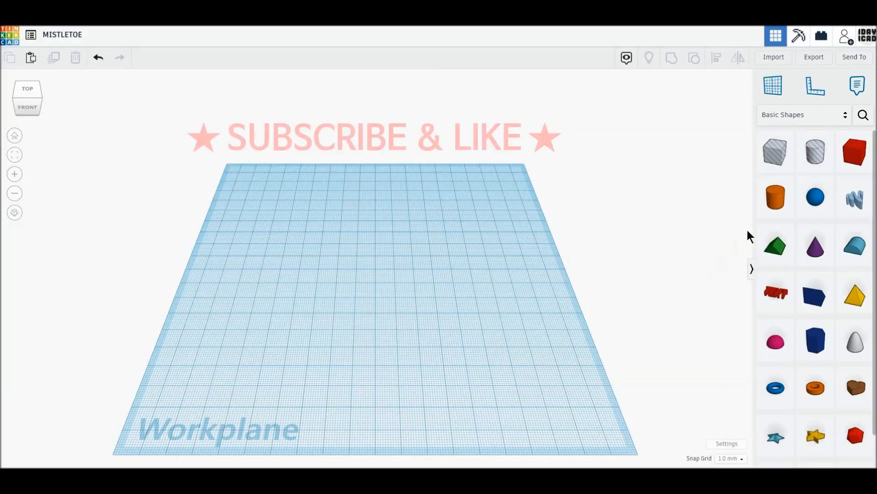
Place a solid cylinder near the middle of the workplane and a hole cylinder beside it
left_click(776, 208)
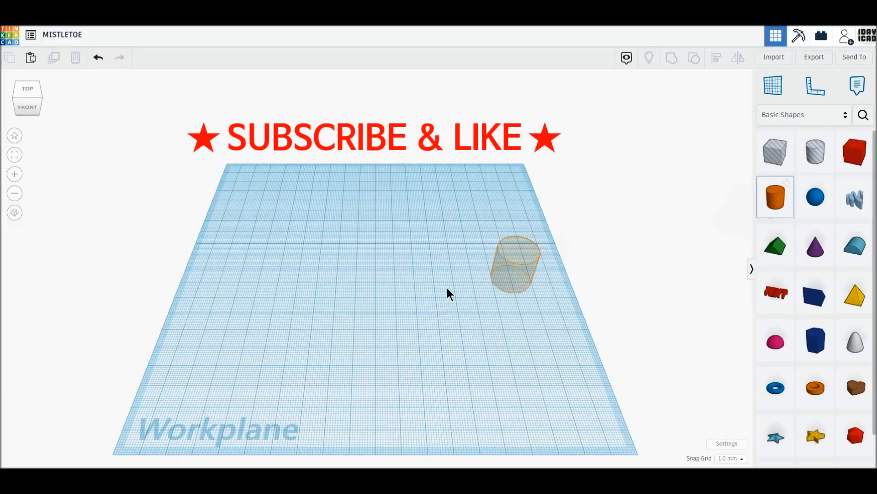
left_click(369, 291)
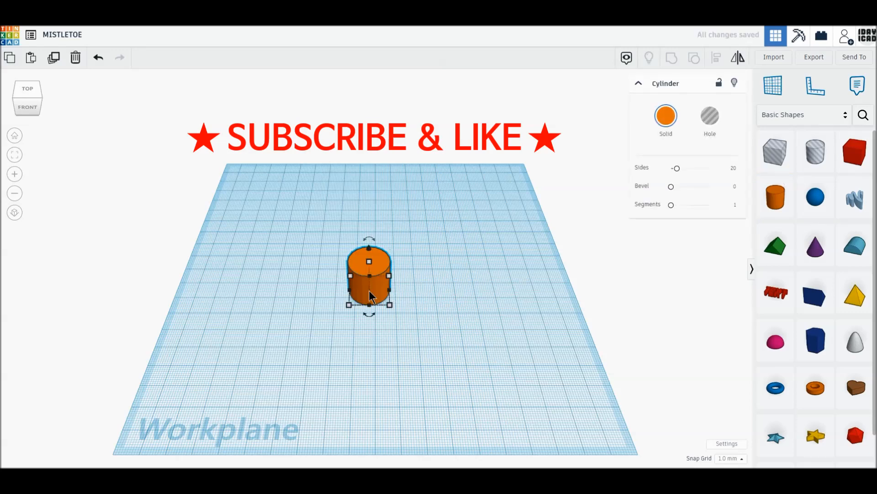
left_click(816, 159)
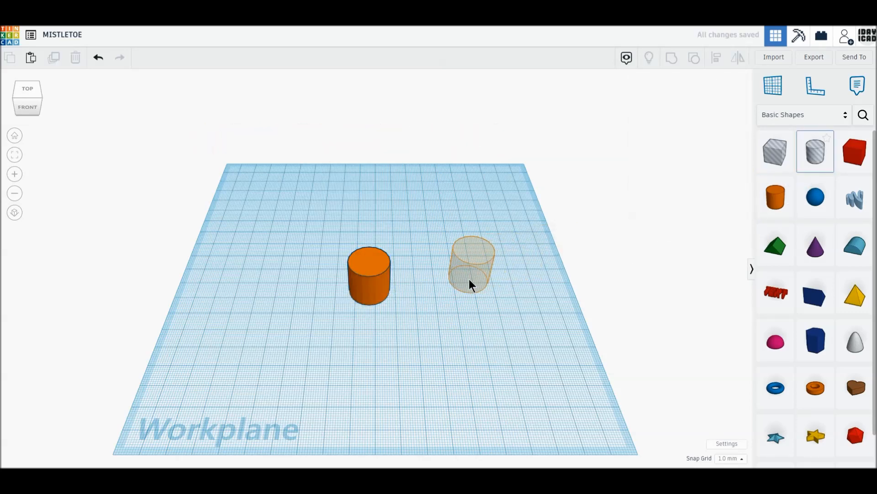
left_click(470, 280)
Set the number of sides to 64 on both the hole cylinder and the solid cylinder
left_click_drag(684, 170, 732, 169)
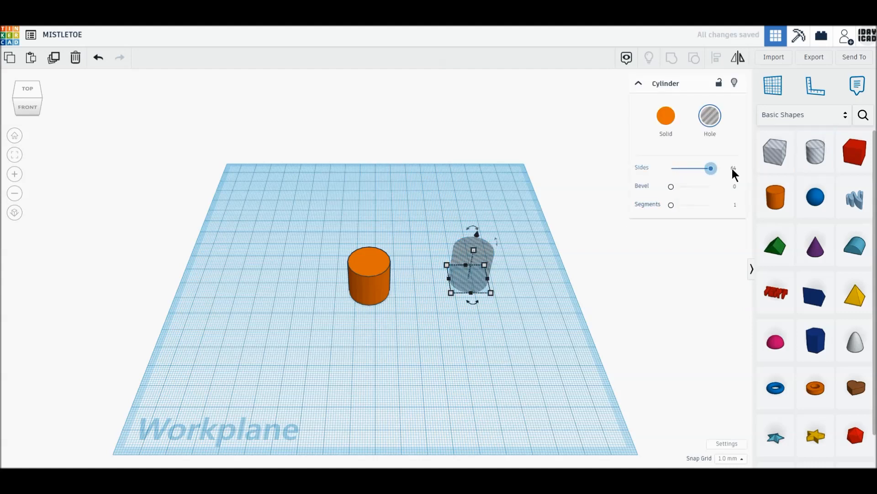
left_click(377, 296)
left_click_drag(677, 169, 742, 166)
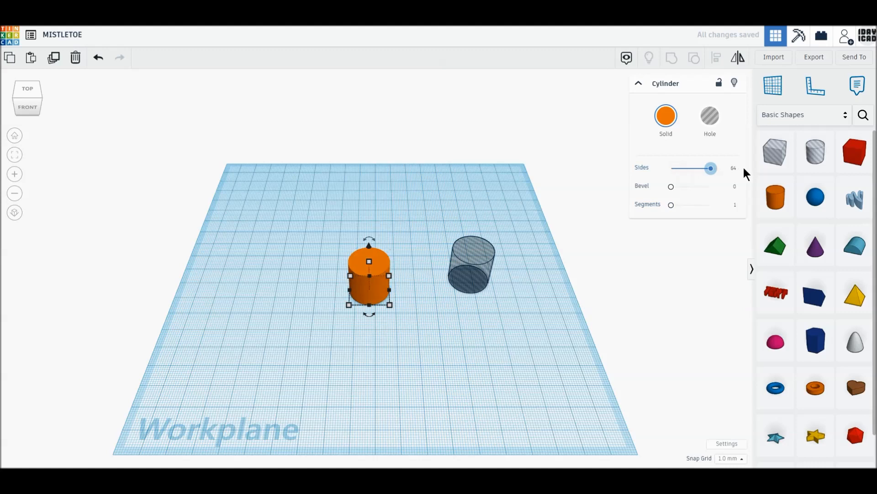
left_click(546, 372)
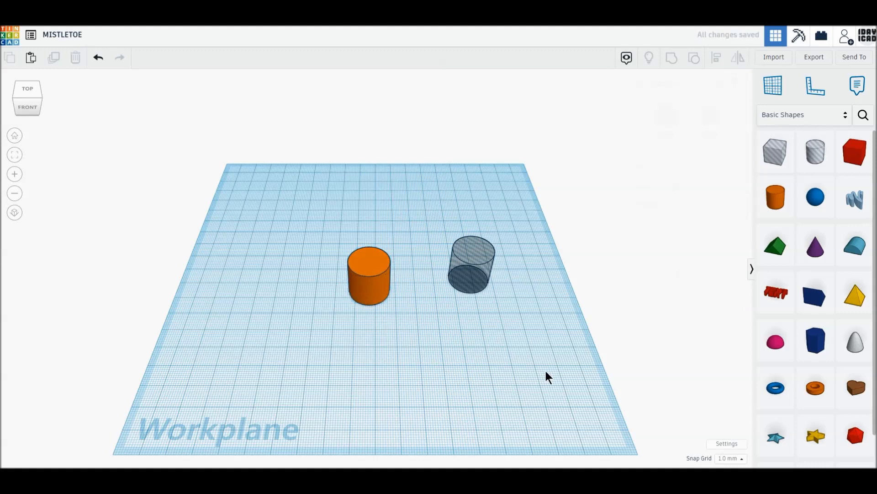
In orthographic top view, stretch the solid cylinder into an ellipse about twice as long as wide and overlap its upper-left edge with the hole cylinder
left_click(15, 213)
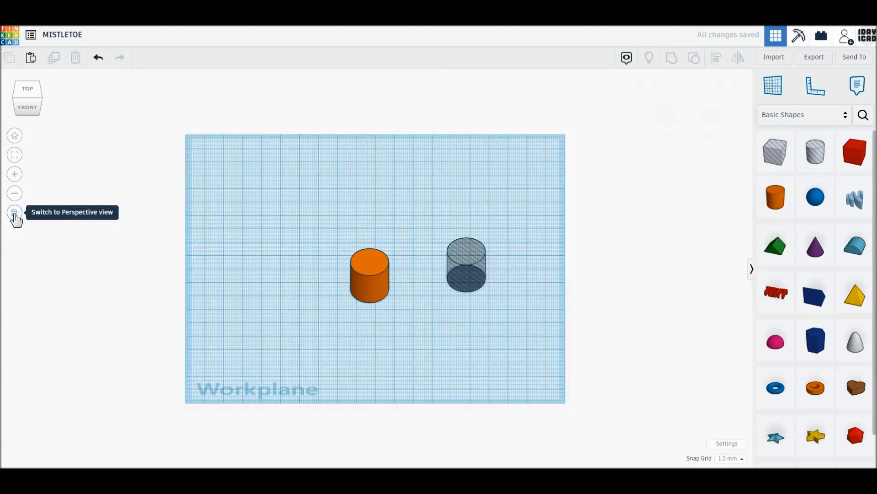
left_click(26, 89)
scroll(335, 365, "up", 5)
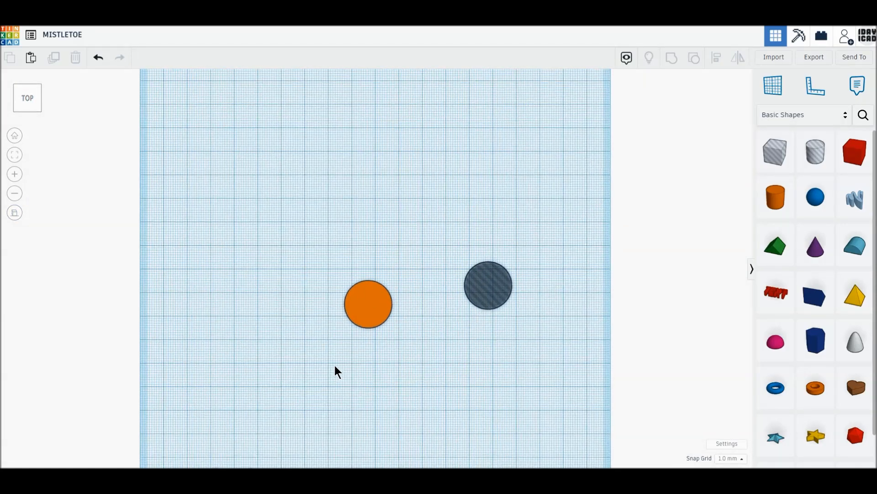
scroll(334, 366, "up", 2)
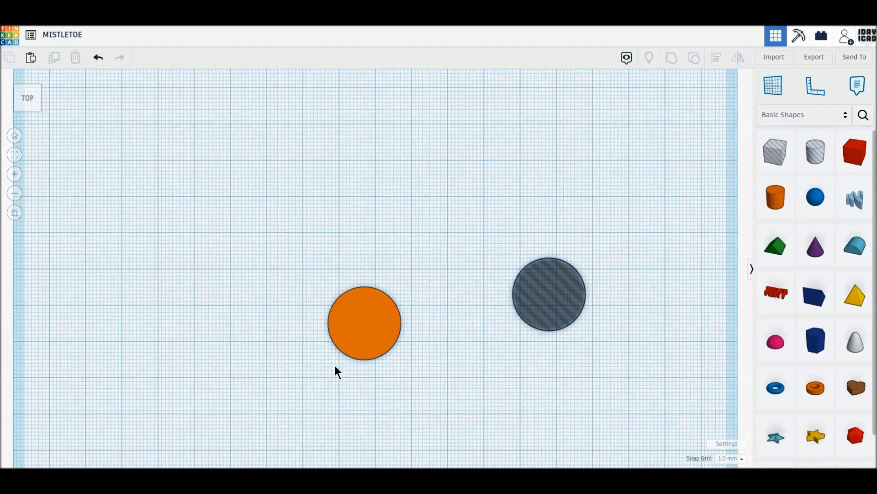
mouse_move(375, 352)
left_mouse_down()
mouse_move(389, 242)
mouse_move(376, 358)
left_mouse_up()
left_click_drag(592, 334, 338, 209)
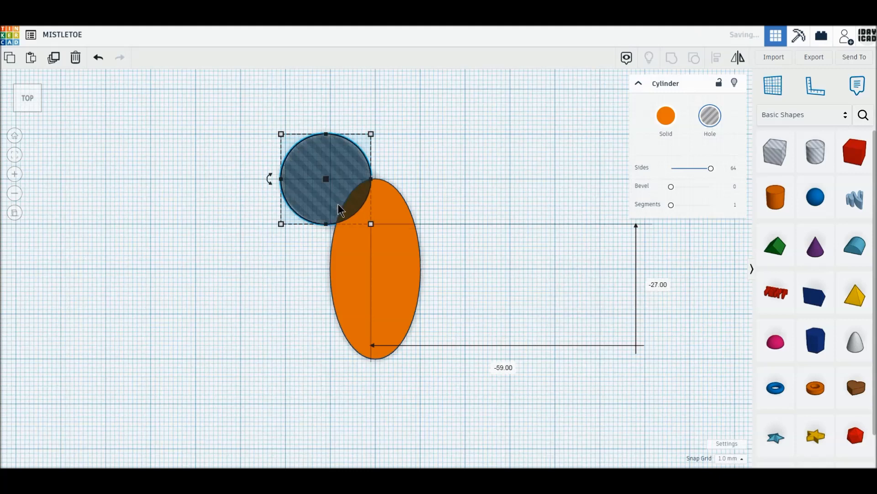
Duplicate the hole cylinder three times, placing the copies down the ellipse's left edge so each overlaps the previous hole and bites into the ellipse
left_click(55, 58)
left_click_drag(329, 206, 304, 270)
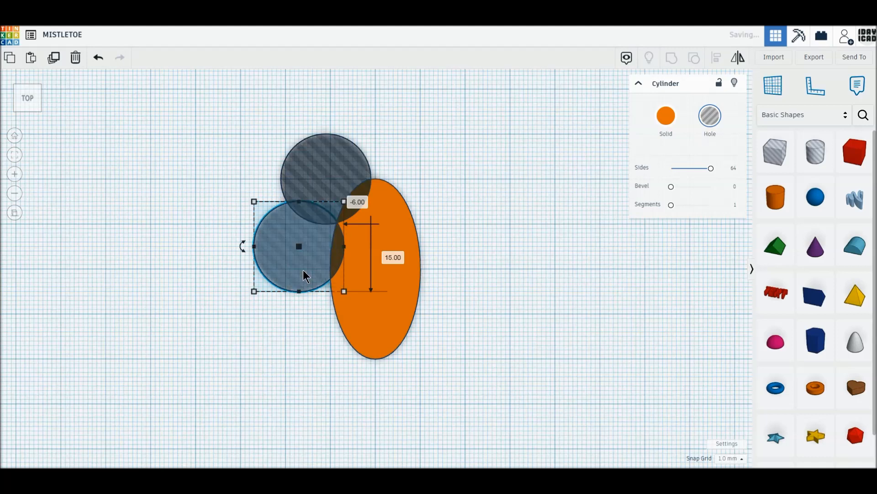
left_click(53, 59)
left_click(277, 316)
left_click_drag(277, 316, 310, 318)
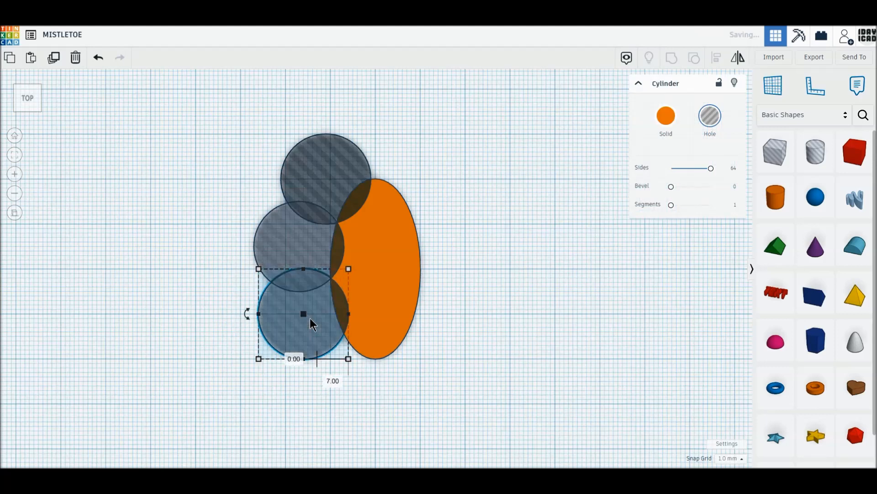
left_click(54, 67)
left_click_drag(276, 301, 280, 369)
left_click_drag(320, 399, 340, 387)
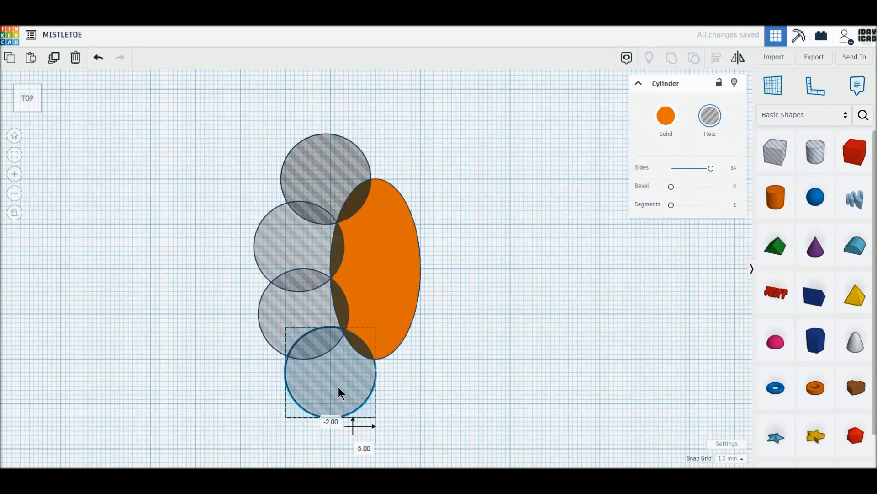
left_click_drag(338, 387, 339, 387)
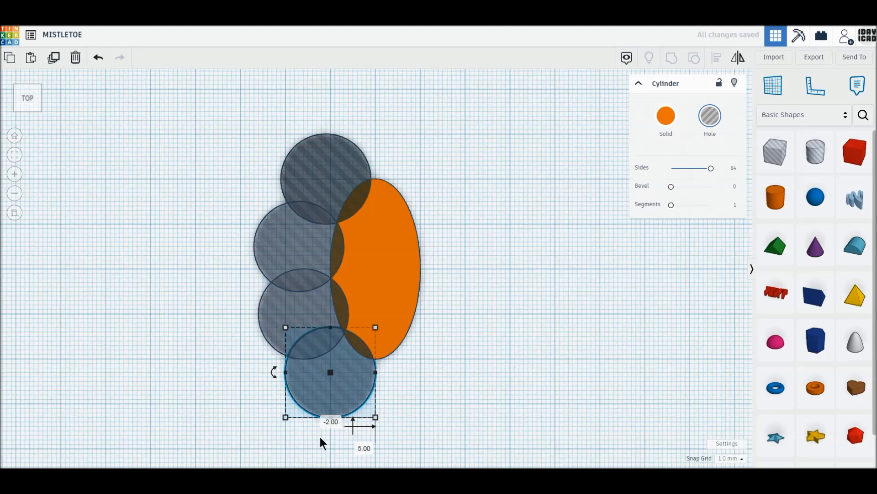
Duplicate the four hole cylinders, mirror the copies horizontally and move them to the matching position along the ellipse's right edge
left_click_drag(320, 441, 159, 121)
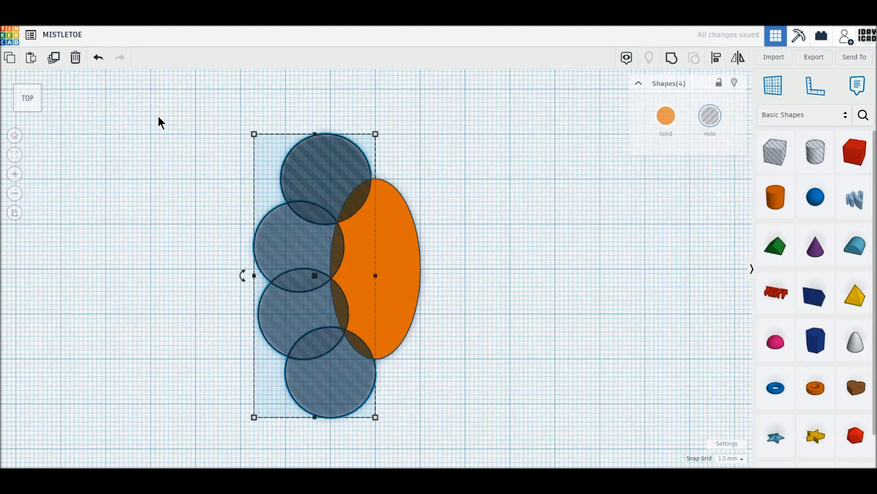
left_click(52, 60)
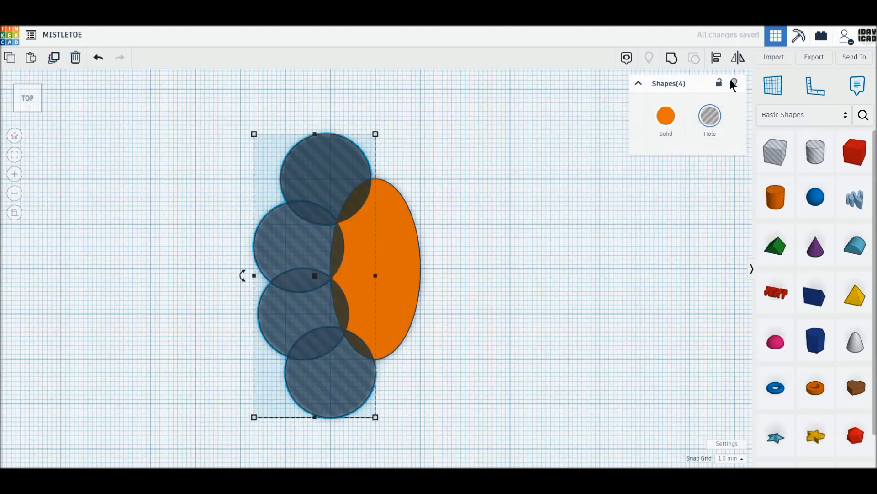
left_click(740, 60)
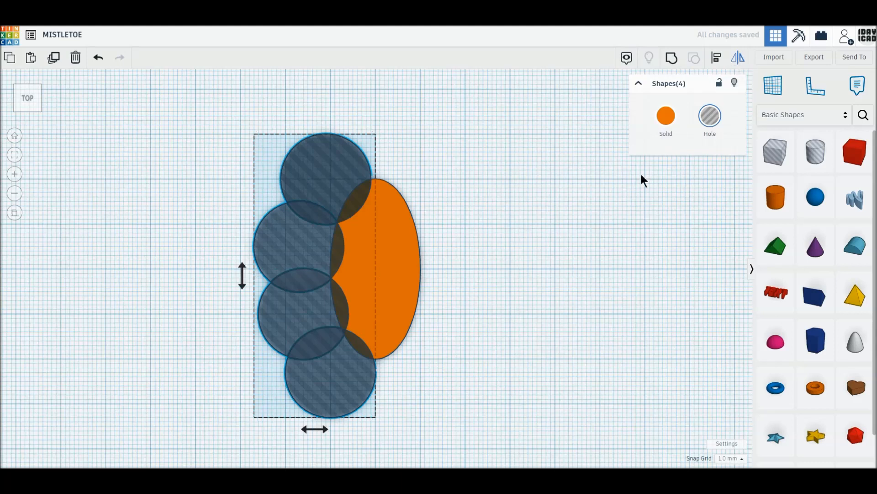
left_click(323, 429)
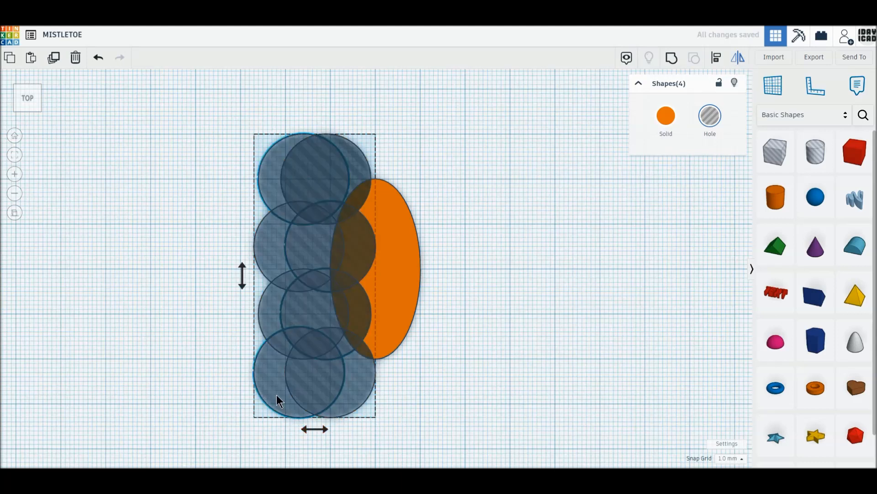
left_click_drag(305, 398, 394, 392)
Group the ellipse with all eight hole cylinders to cut a spiky leaf outline, and colour the leaf dark green
left_click_drag(203, 137, 539, 388)
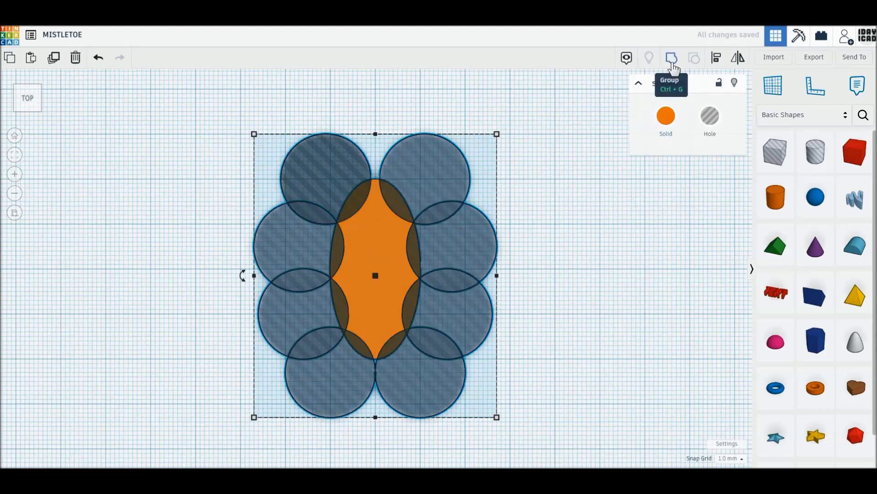
left_click(673, 63)
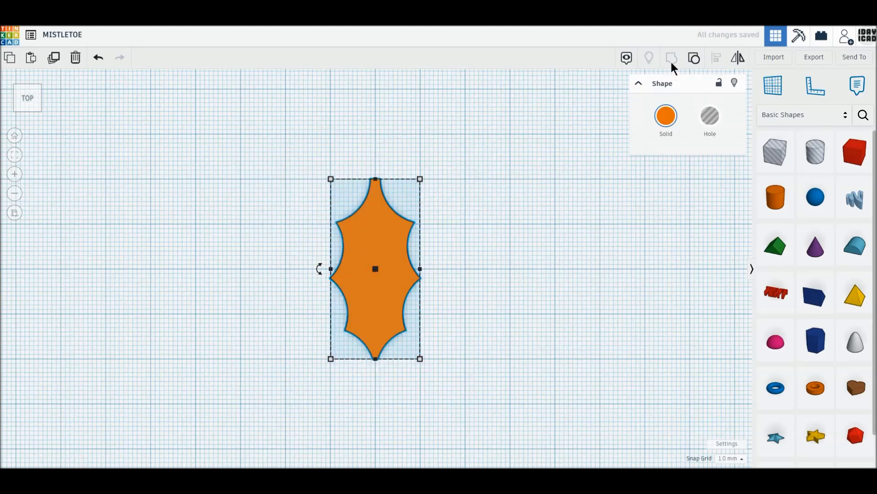
left_click(666, 124)
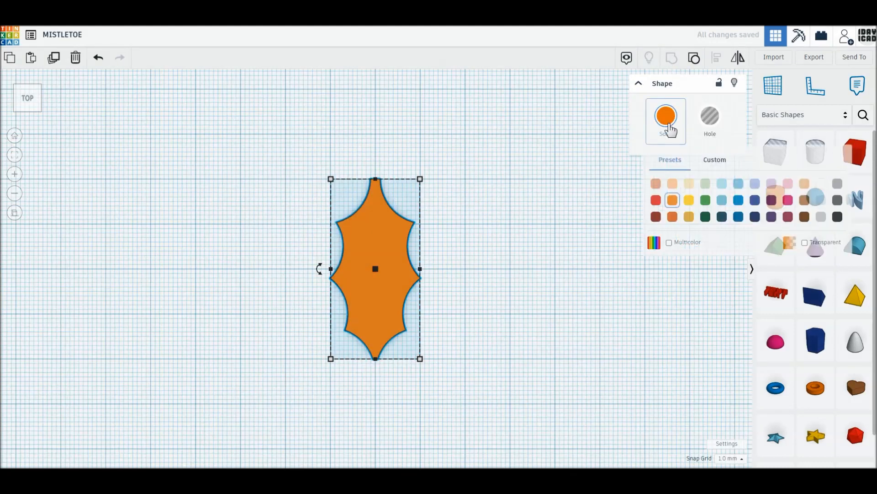
left_click(705, 217)
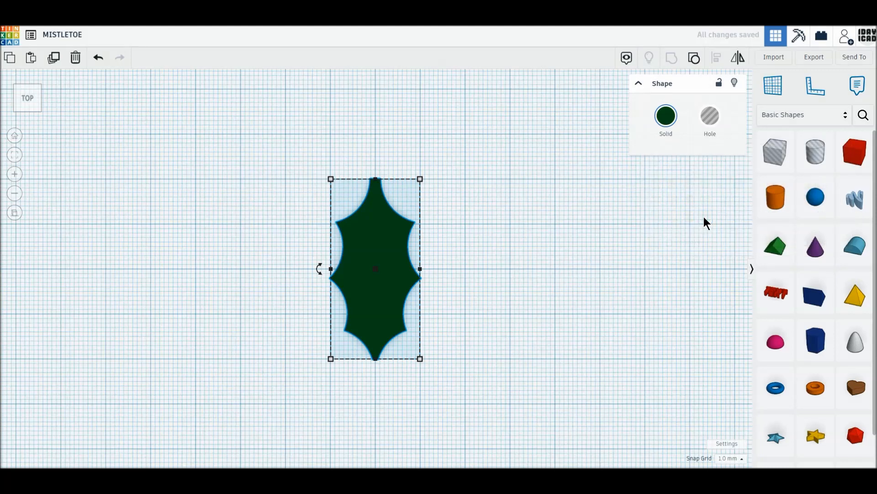
Add a Scribble shape beside the leaf and draw leaf veins: a long vertical stem with three pairs of downward-sloping side branches
mouse_move(854, 200)
left_mouse_down()
mouse_move(703, 245)
mouse_move(525, 269)
left_mouse_up()
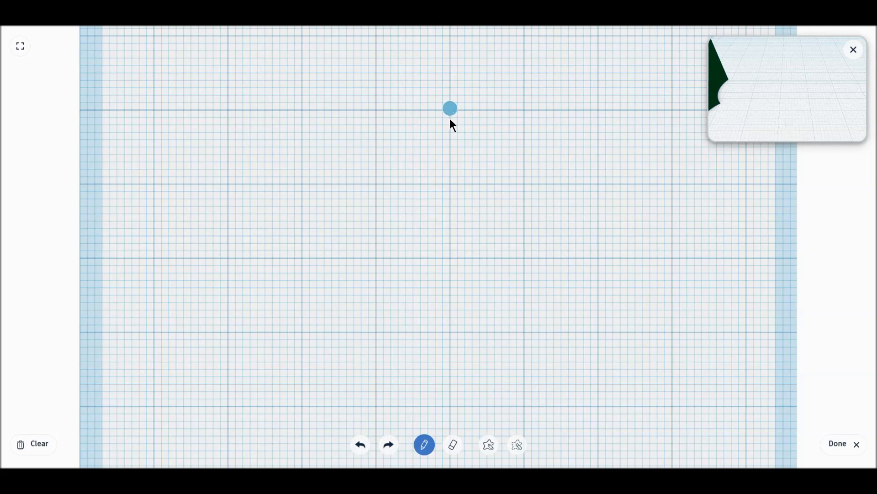
left_click_drag(449, 191, 454, 364)
left_click_drag(456, 400, 452, 406)
left_click_drag(444, 150, 378, 191)
mouse_move(448, 219)
left_mouse_down()
mouse_move(408, 270)
mouse_move(368, 276)
left_mouse_up()
left_click_drag(416, 341, 404, 346)
left_click_drag(457, 225, 521, 264)
left_click_drag(453, 144, 503, 188)
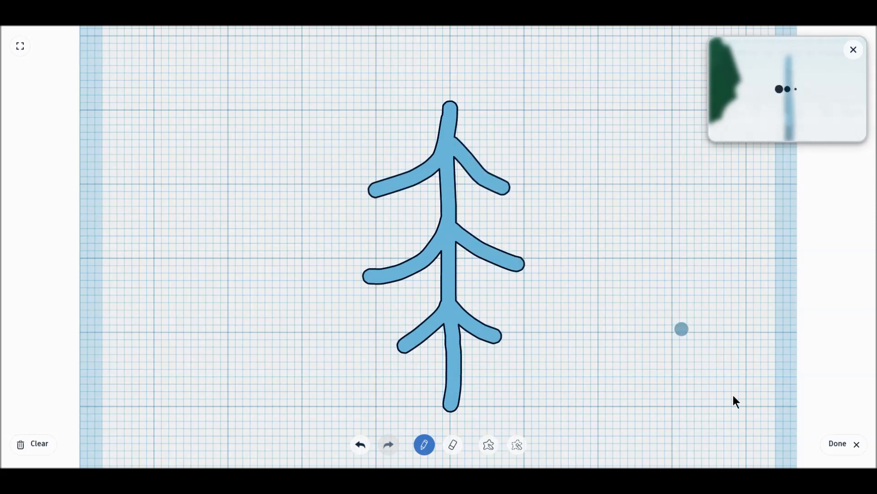
left_click(833, 447)
Set the dark green leaf's height to 1 mm
left_click(60, 222)
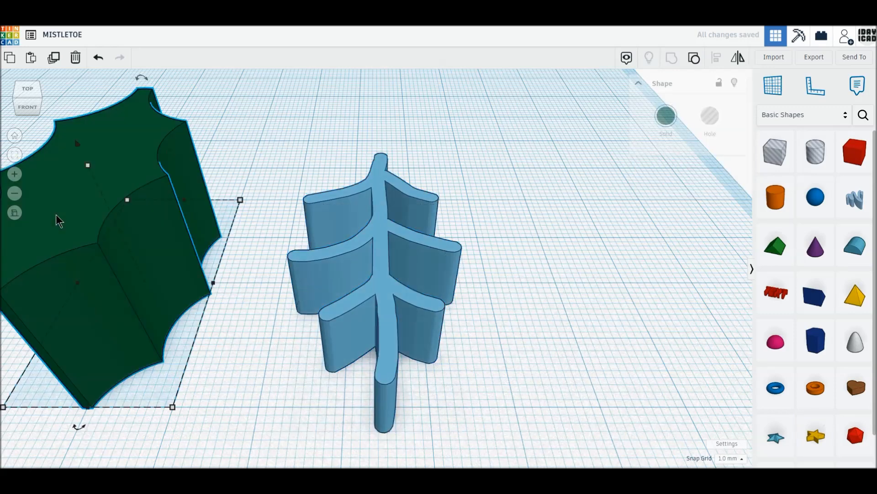
left_click(171, 231)
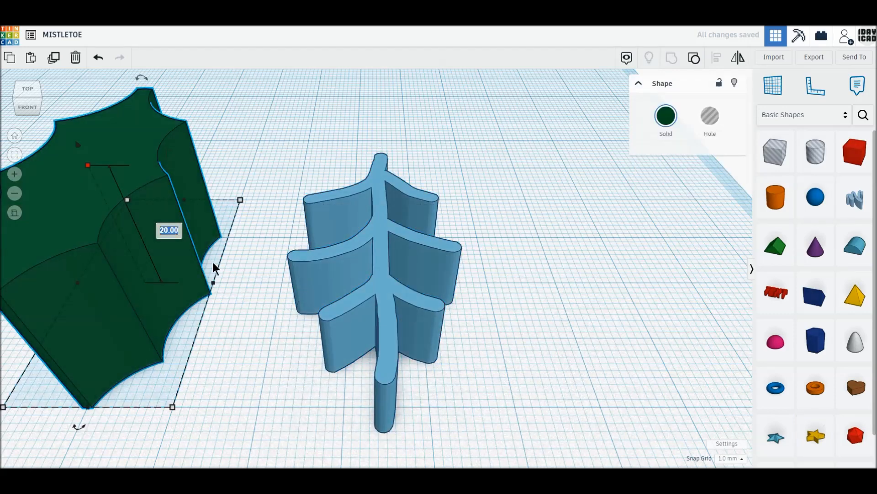
type("1")
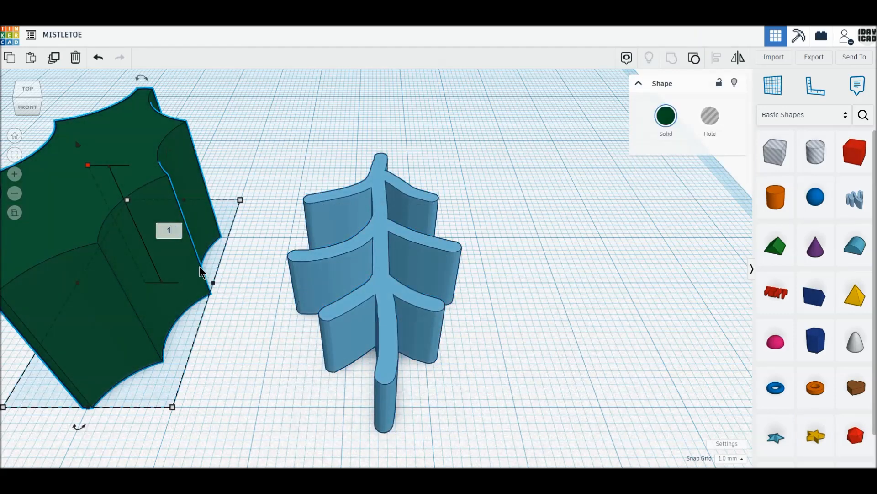
key("Return")
Set the vein scribble's height to 1.2 mm
left_click(376, 271)
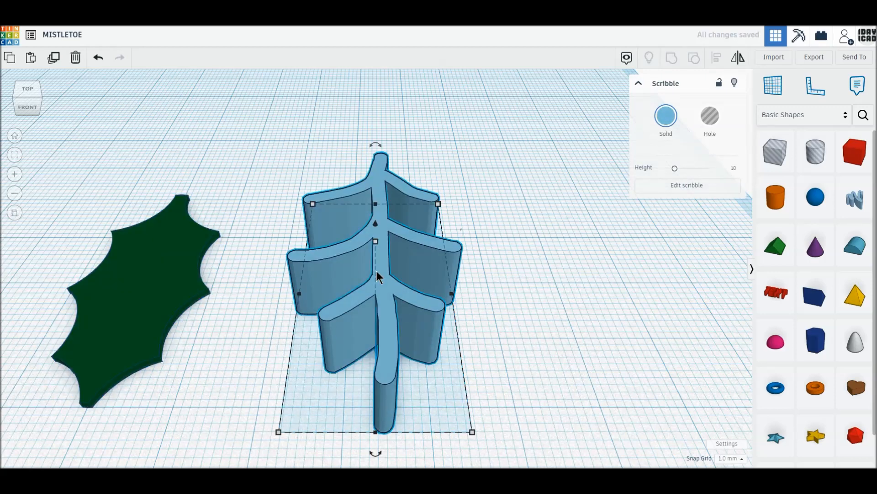
left_click(421, 269)
type("1")
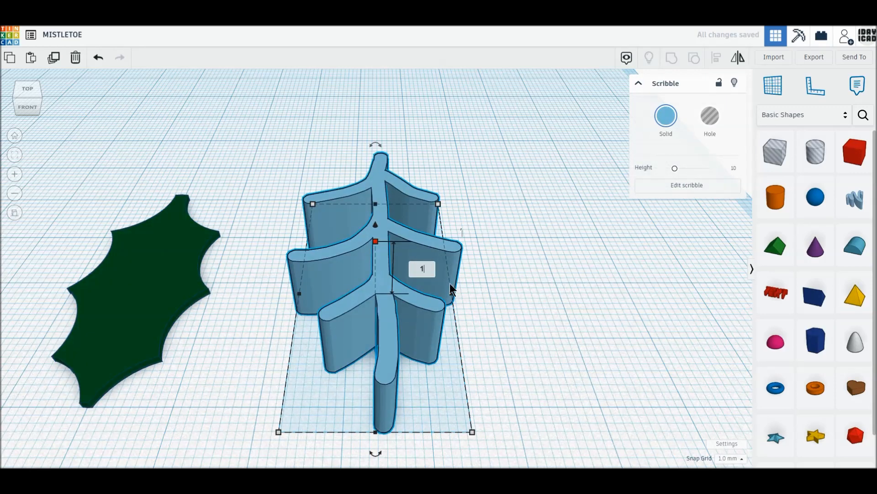
type(".2")
key("Return")
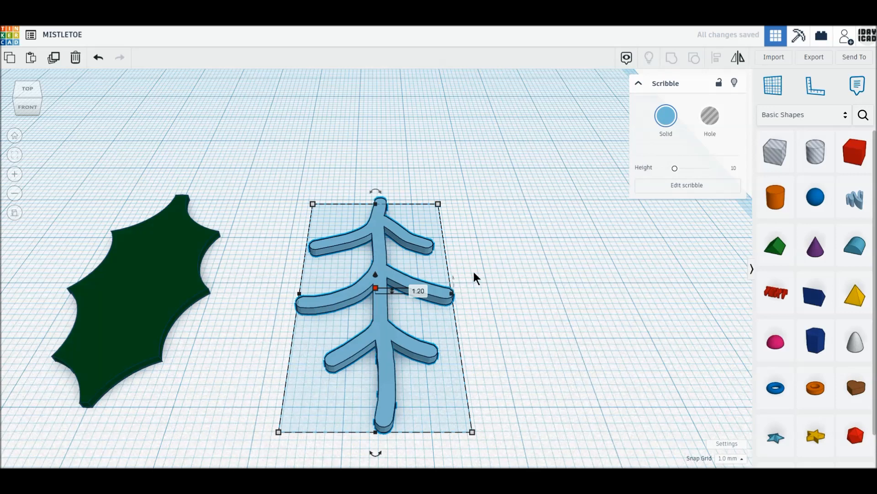
Move the vein scribble onto the dark green leaf in a flat top view
left_click(29, 88)
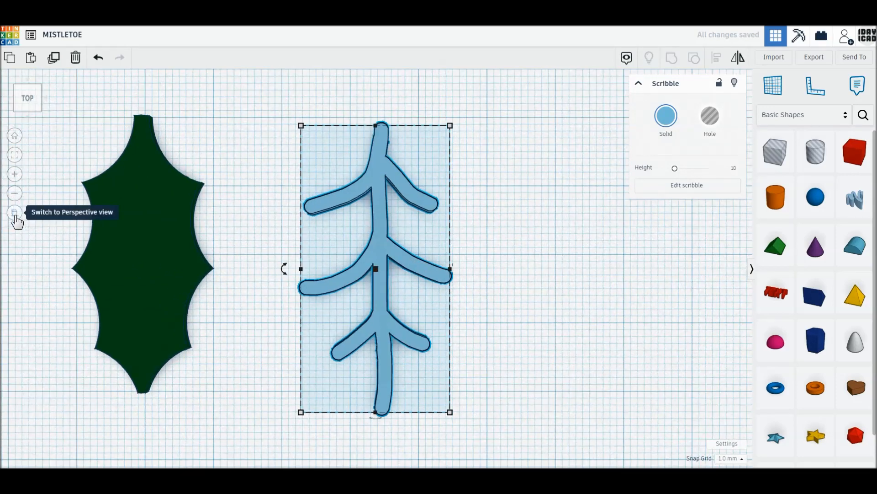
left_click(15, 218)
left_click(15, 218)
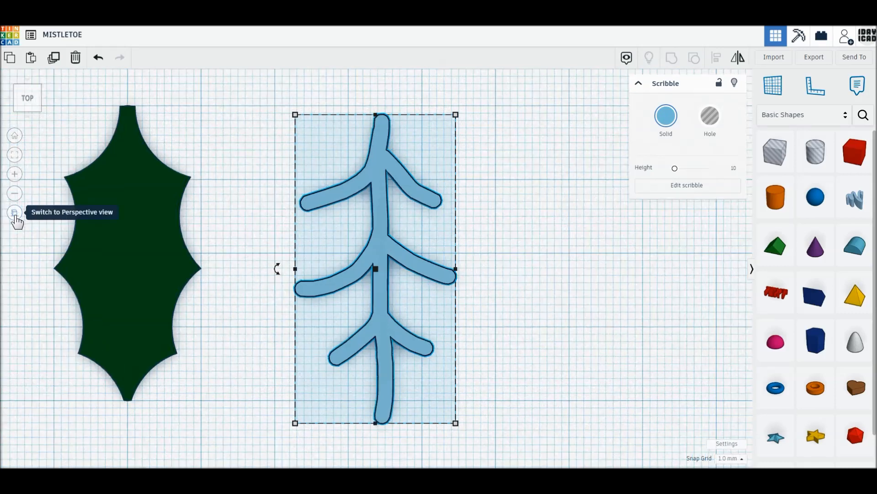
middle_click_drag(318, 383, 432, 396)
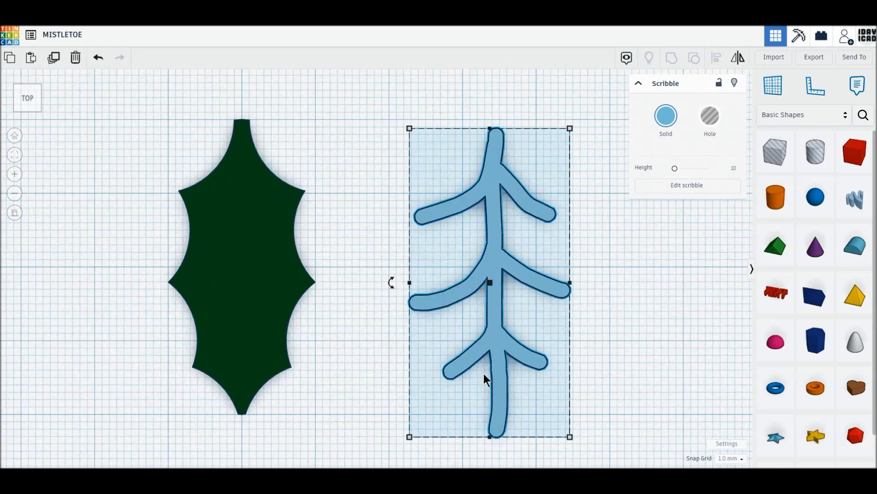
left_click_drag(467, 355, 248, 352)
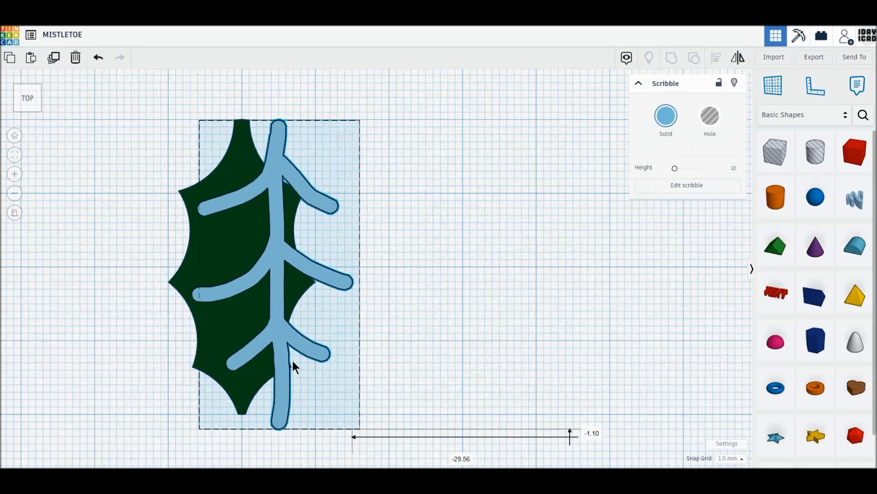
Shrink the vein scribble to 13 by 37 mm so it fits inside the leaf outline, and colour it green
left_click_drag(352, 428, 286, 400)
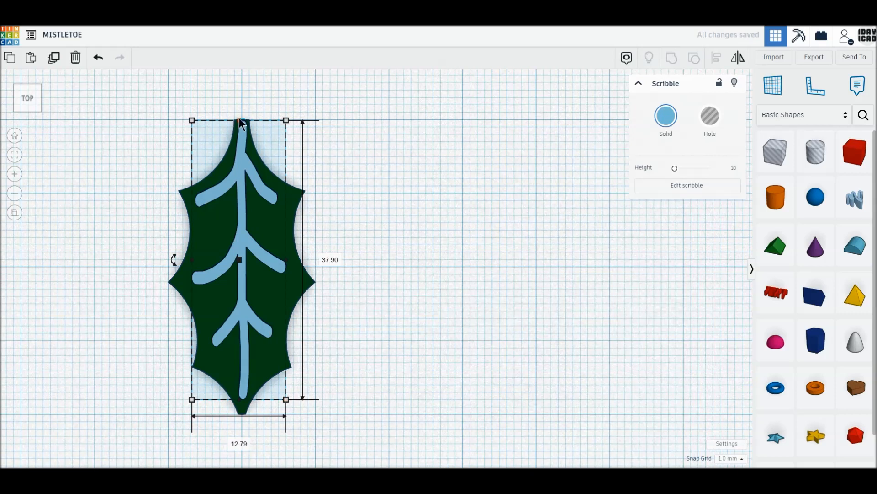
left_click_drag(240, 120, 240, 127)
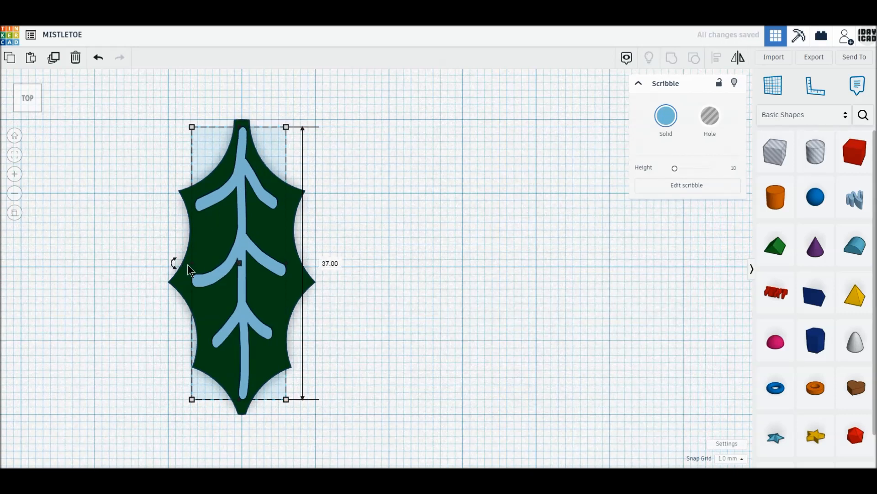
left_click_drag(191, 263, 188, 265)
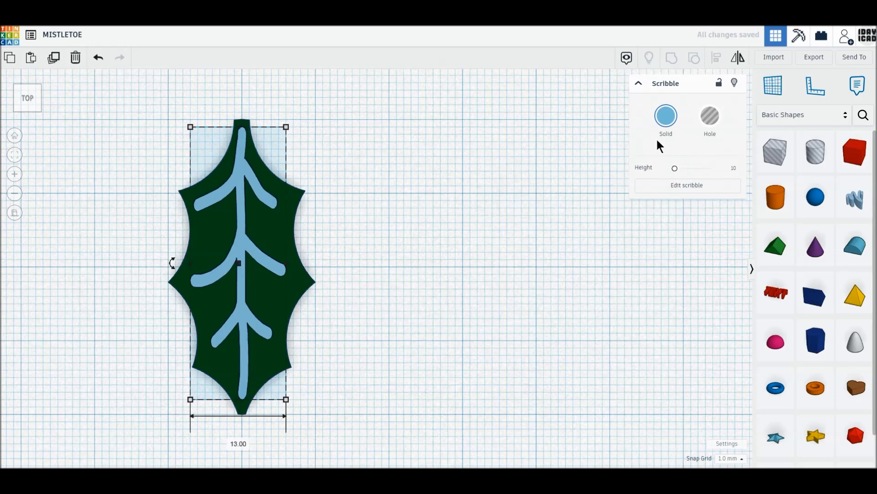
left_click(666, 116)
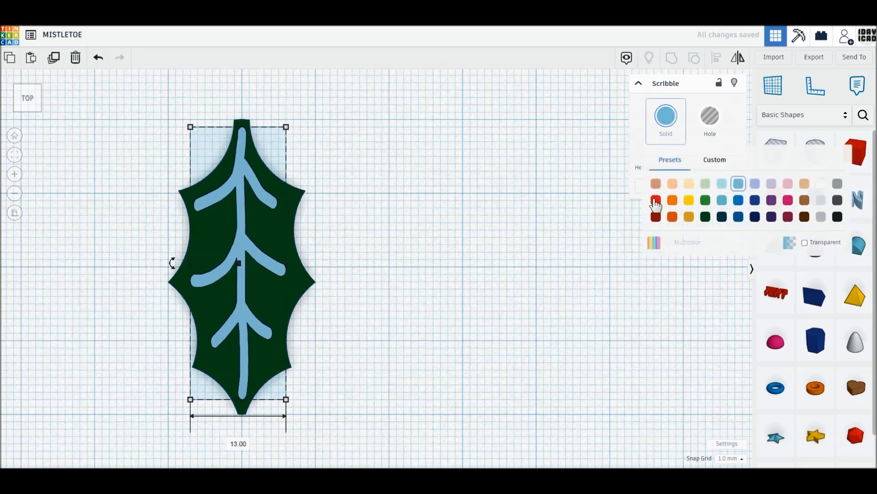
left_click(705, 201)
Group the leaf with its veins and turn on Multicolor to keep both greens
scroll(455, 295, "down", 2)
right_click_drag(396, 384, 384, 348)
left_click_drag(386, 379, 222, 235)
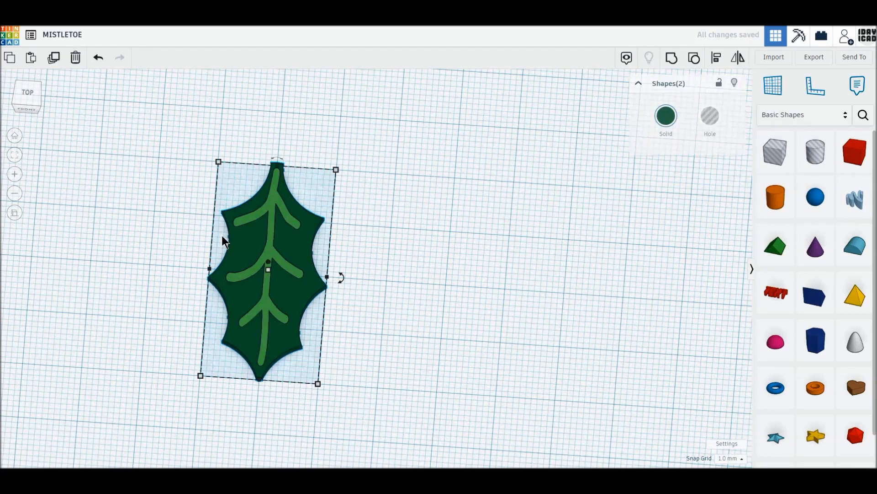
left_click(672, 60)
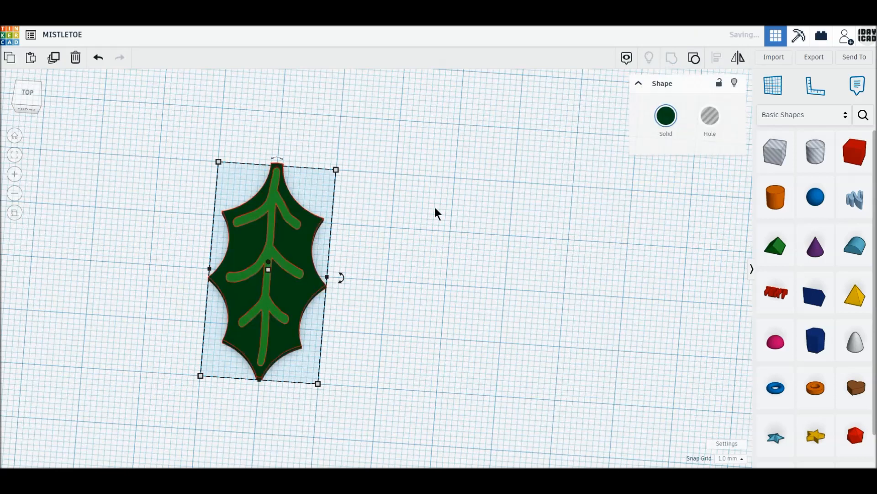
left_click(666, 116)
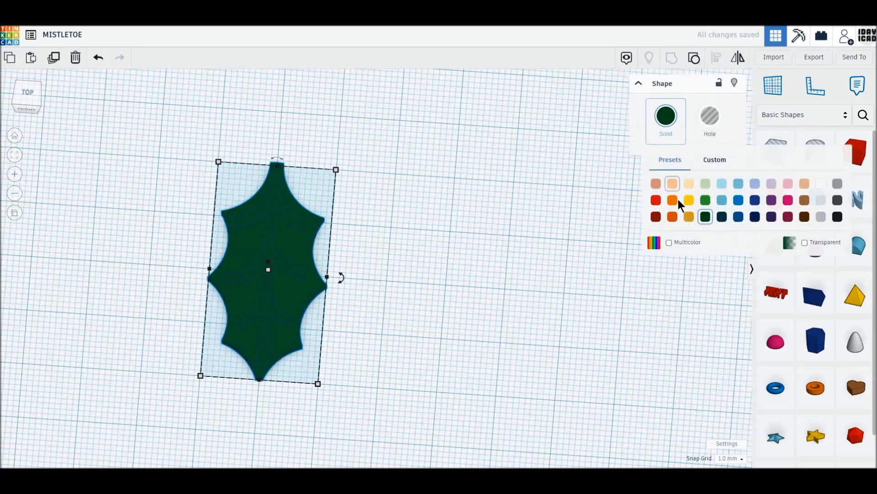
left_click(670, 243)
left_click(469, 314)
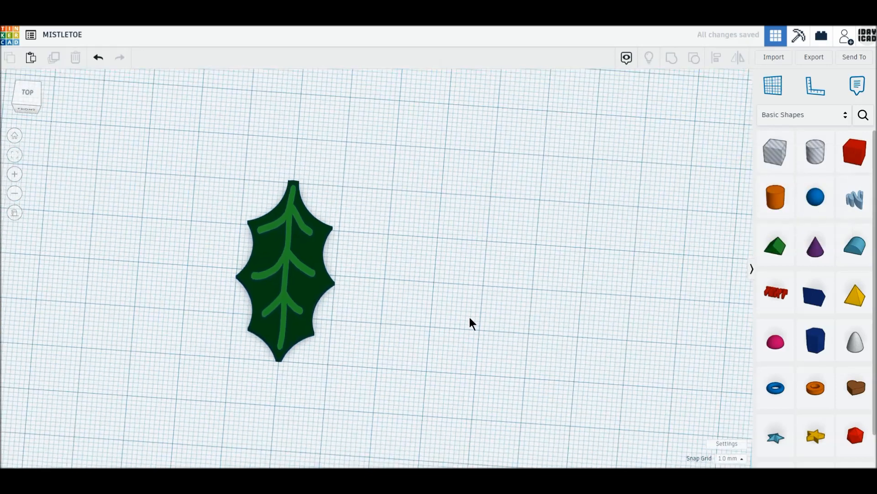
Duplicate the veined leaf, rotate the copy 45° clockwise on the workplane and tilt it 9°
middle_click_drag(330, 405, 400, 416)
left_click(365, 300)
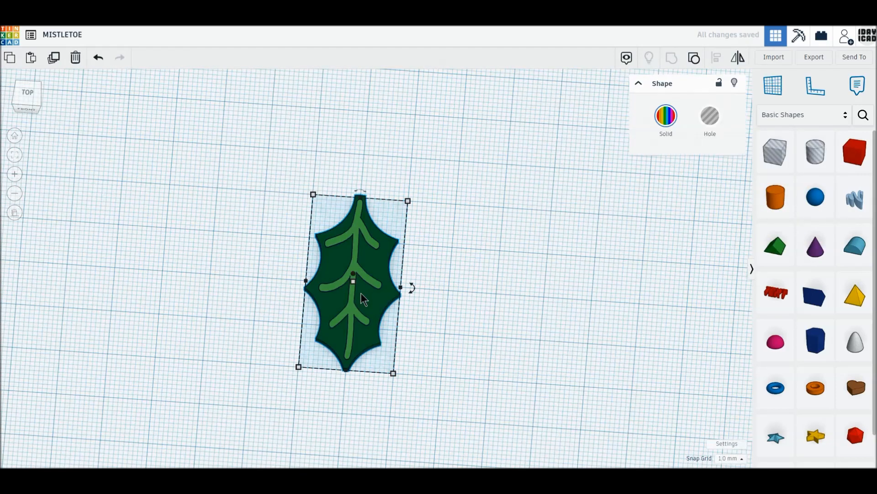
left_click(50, 65)
left_click_drag(412, 285, 383, 306)
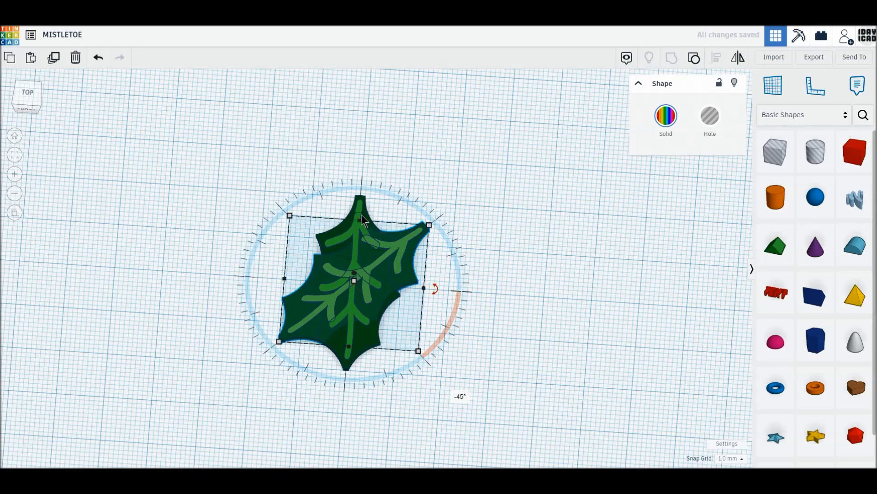
left_click_drag(367, 174, 378, 177)
left_click_drag(379, 181, 380, 180)
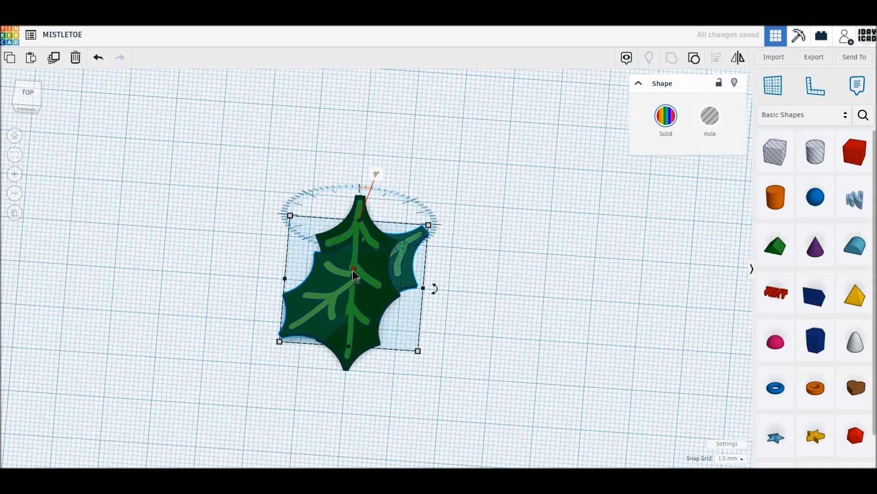
Set the tilted leaf's elevation to 0 mm and move it left until its stem end meets the upright leaf's stem end
left_click_drag(355, 269, 353, 262)
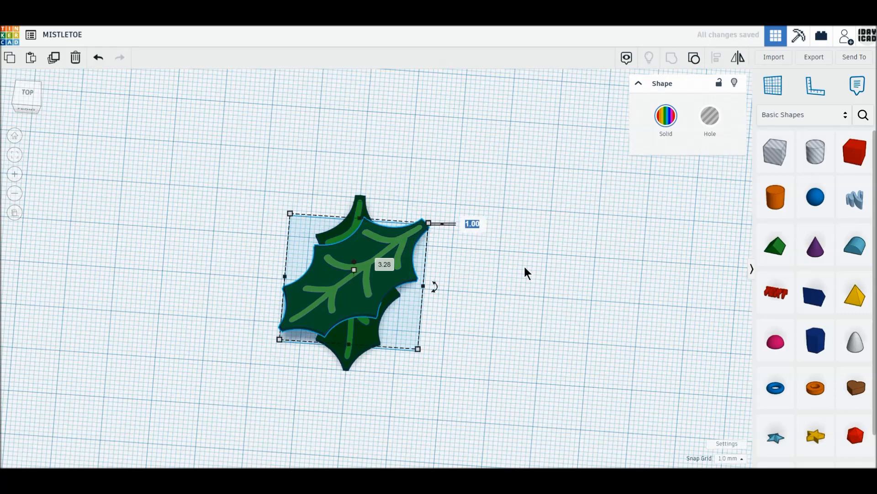
type("0")
key("Return")
left_click(21, 99)
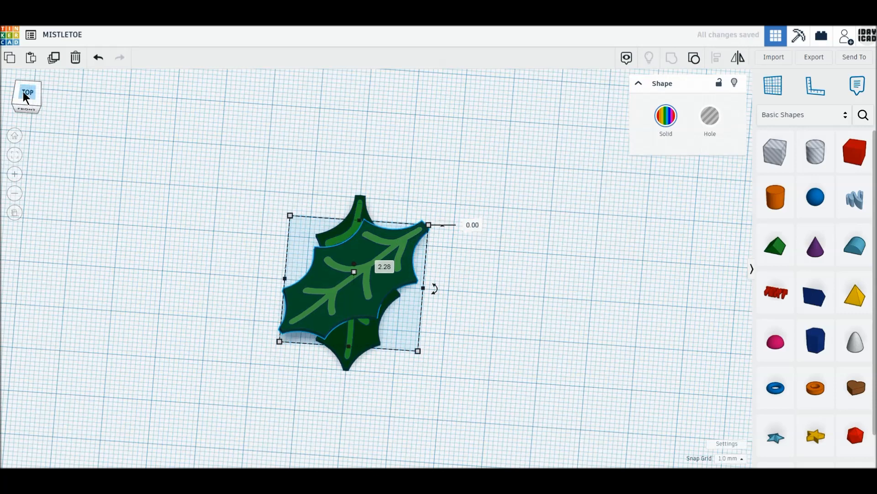
left_click_drag(399, 265, 331, 228)
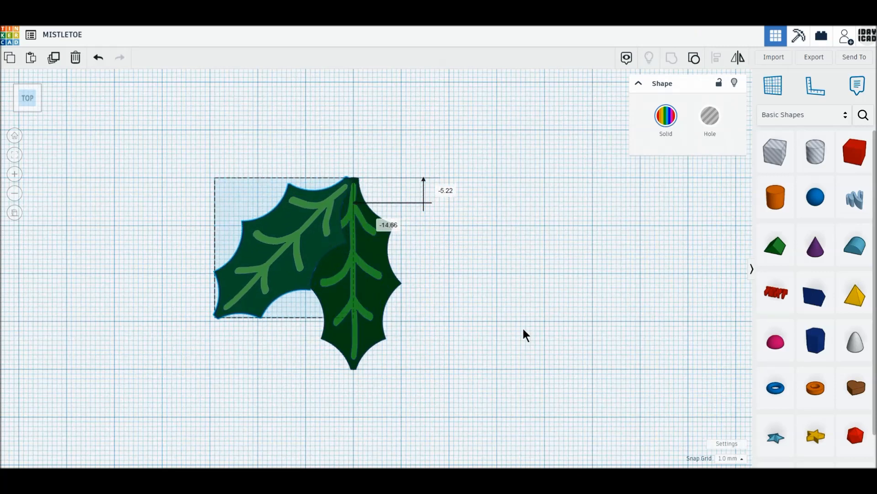
left_click(490, 369)
Duplicate the tilted leaf and mirror the copy left to right
right_click_drag(490, 368, 476, 294)
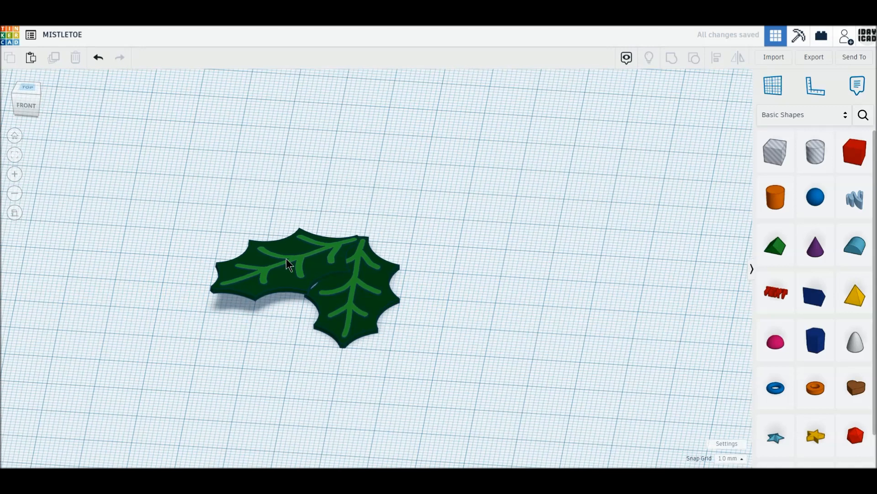
left_click(236, 247)
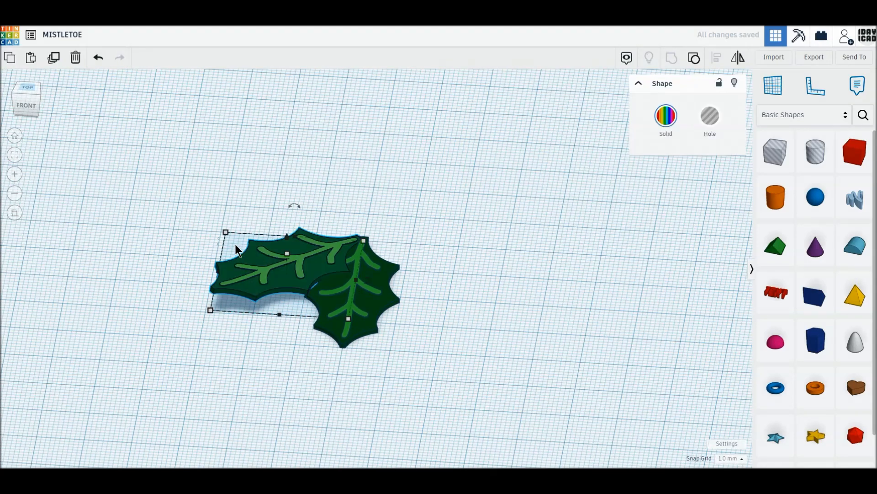
left_click(52, 63)
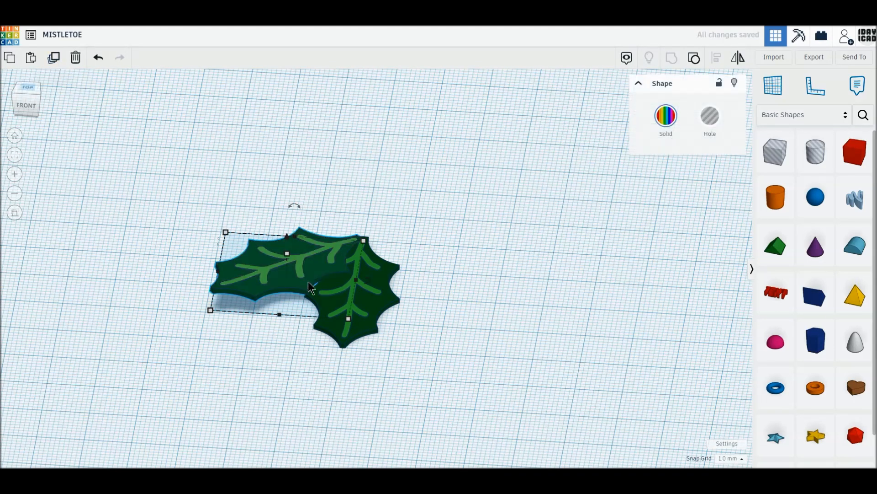
left_click(739, 58)
left_click(287, 324)
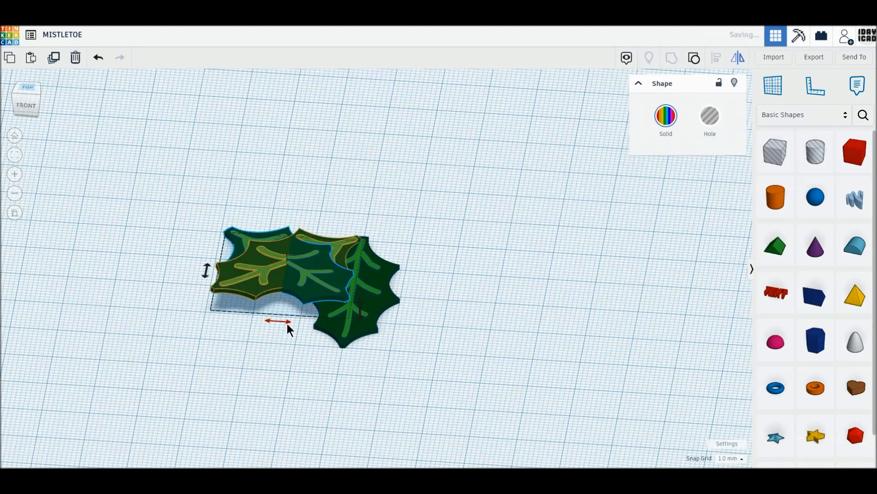
Move the mirrored leaf to the right of the upright leaf to form a symmetrical three-leaf sprig
left_click(146, 255)
middle_click_drag(186, 259, 225, 284)
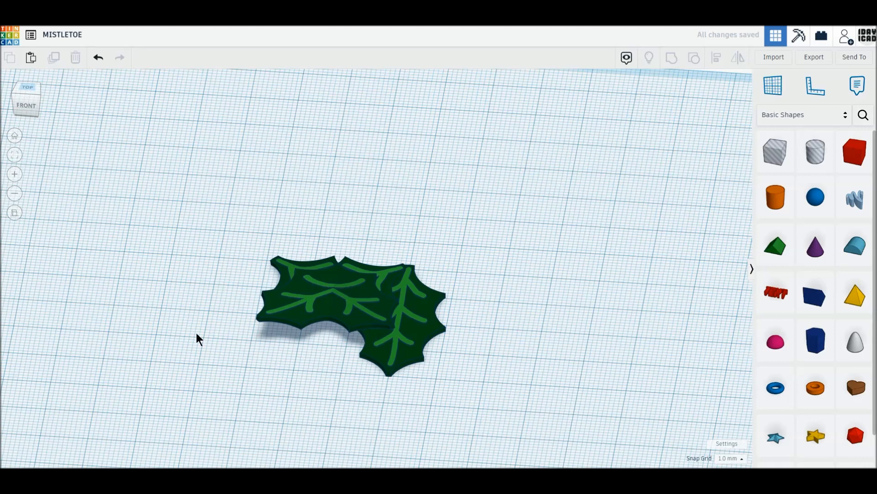
right_click_drag(196, 335, 213, 346)
left_click_drag(283, 263, 424, 264)
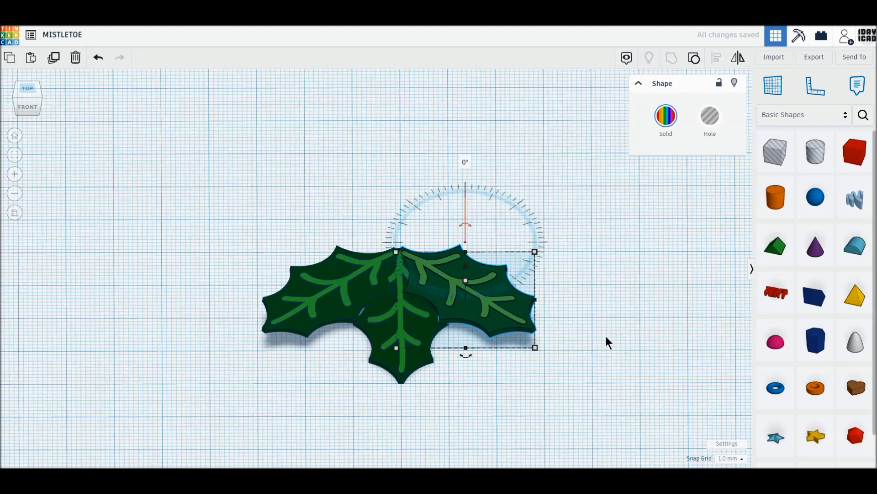
left_click(479, 349)
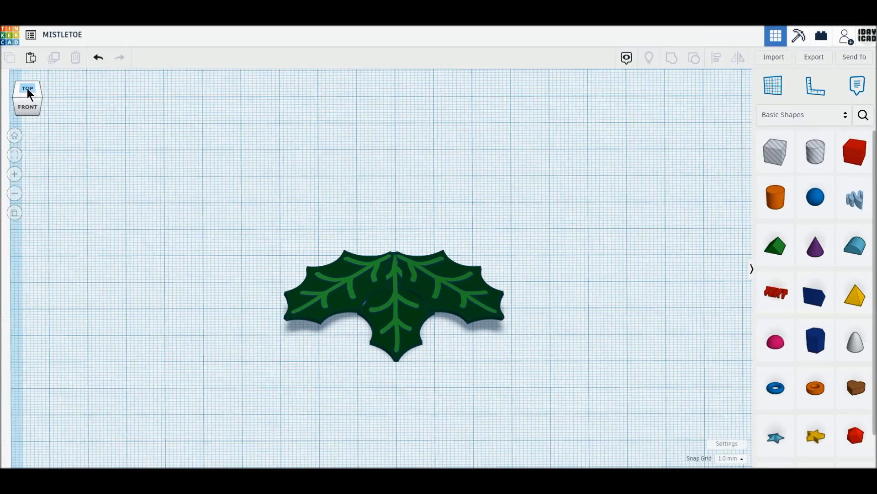
Add a Sphere where the leaf stems meet and set its width and length to 10 mm
left_click(26, 89)
left_click_drag(814, 196, 384, 208)
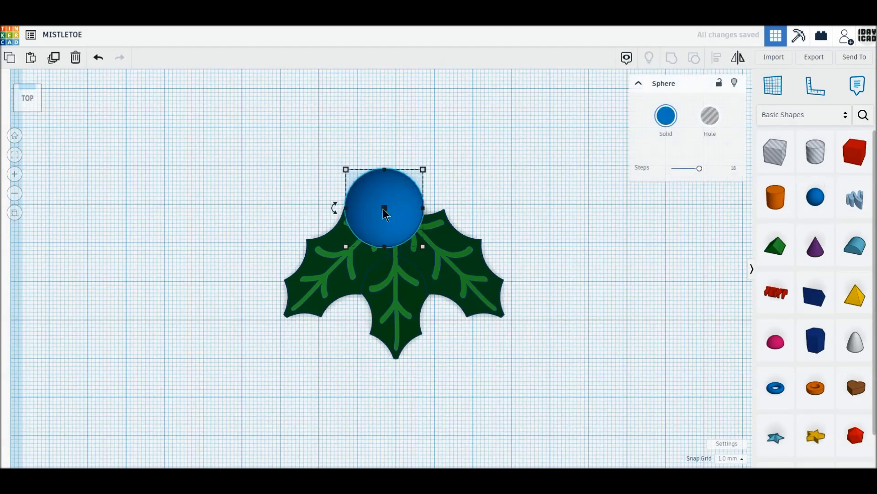
scroll(386, 209, "up", 2)
left_click(26, 110)
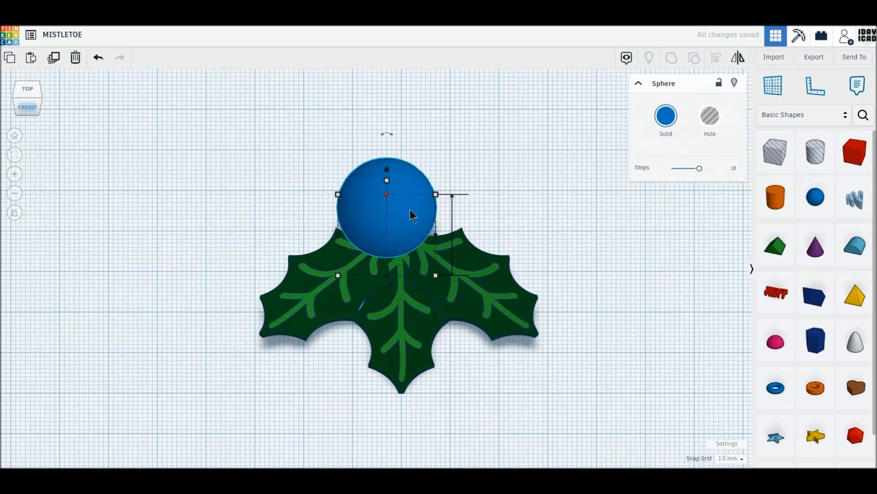
left_click(383, 319)
type("10")
key("Return")
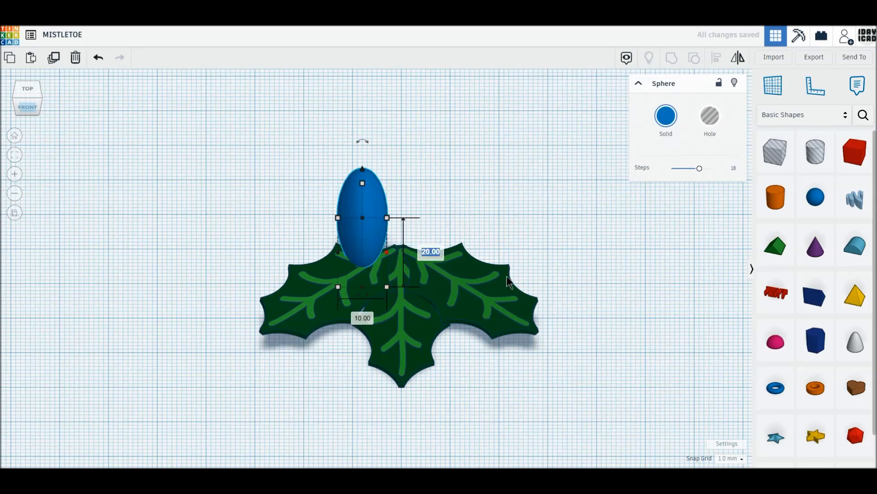
type("10")
key("Return")
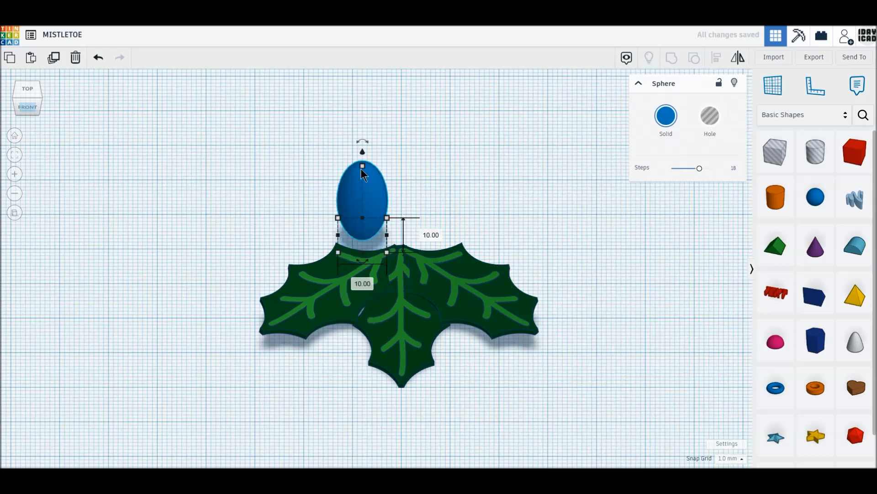
Shrink the sphere to a round berry by reducing its height and setting its width and length to 8 mm
type("2.")
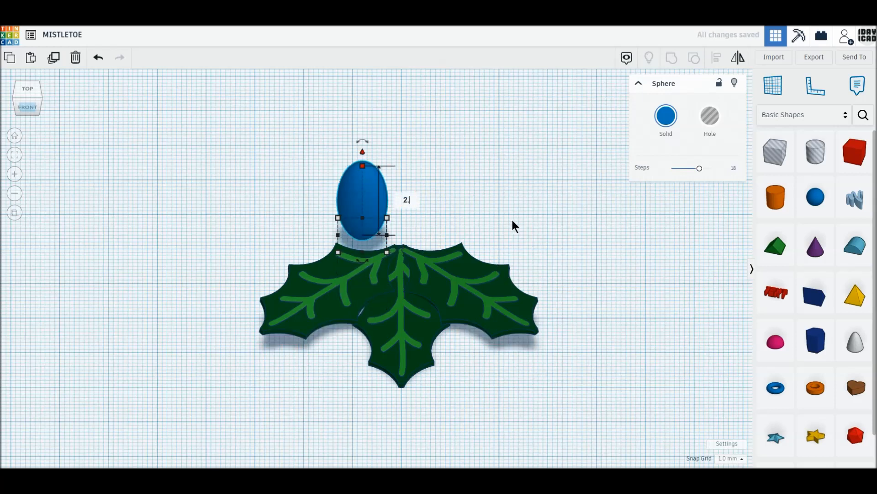
key("Return")
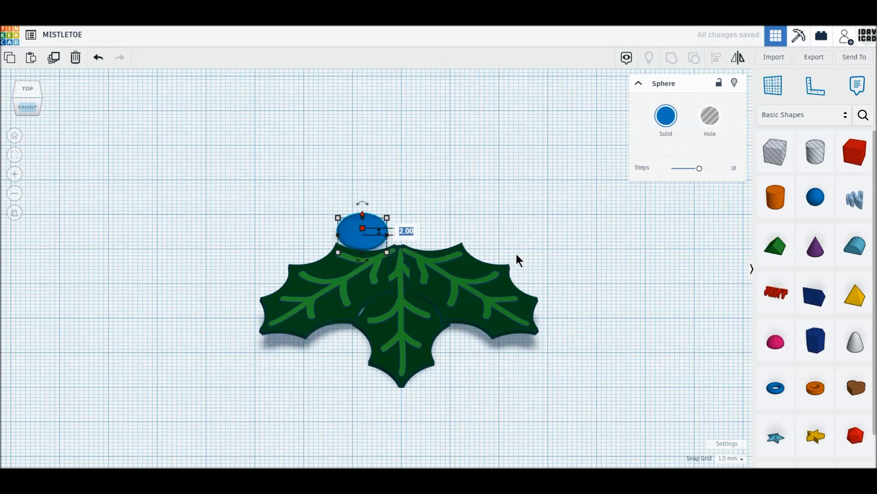
type("10")
key("Return")
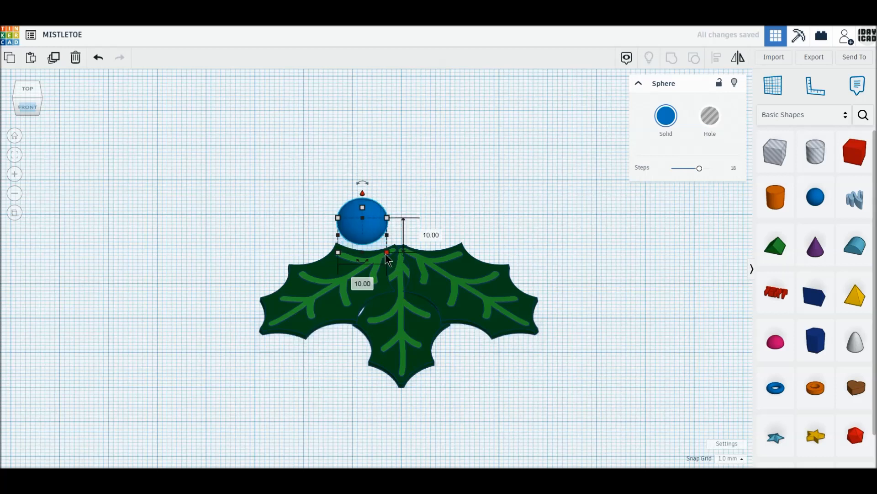
left_click(362, 283)
type("8")
key("Tab")
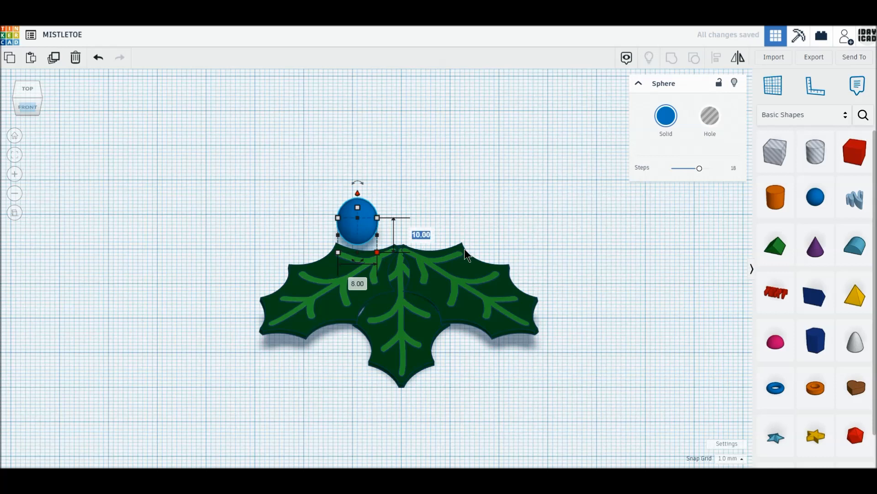
type("8")
key("Return")
Colour the berry sphere red and raise its Steps to 24
left_click(666, 117)
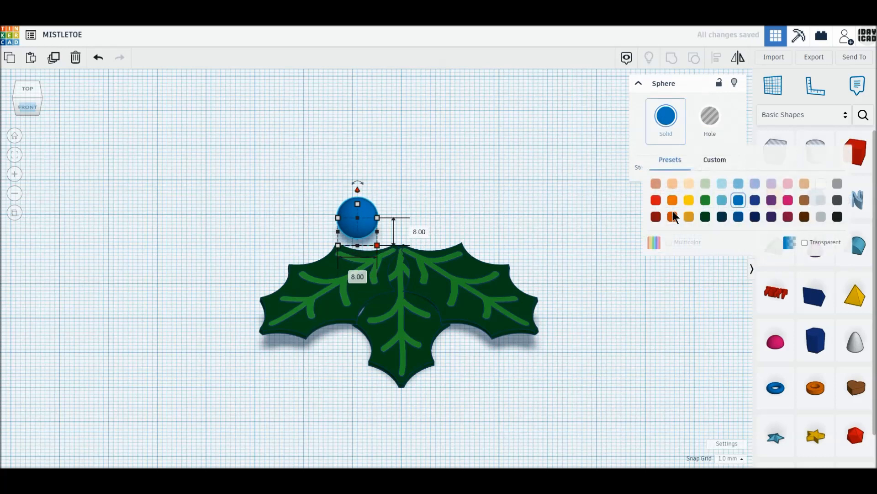
left_click(656, 200)
left_click_drag(716, 169, 739, 167)
left_click(30, 92)
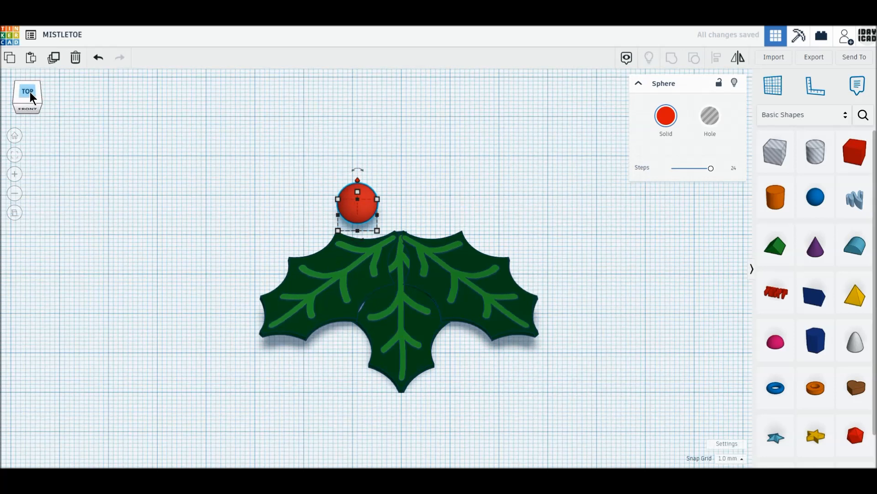
Move the berry to where the three leaf stems meet and place a duplicate up and to the left of it
left_click_drag(358, 176, 401, 244)
left_click(54, 59)
left_click(410, 244)
left_click_drag(411, 244, 387, 213)
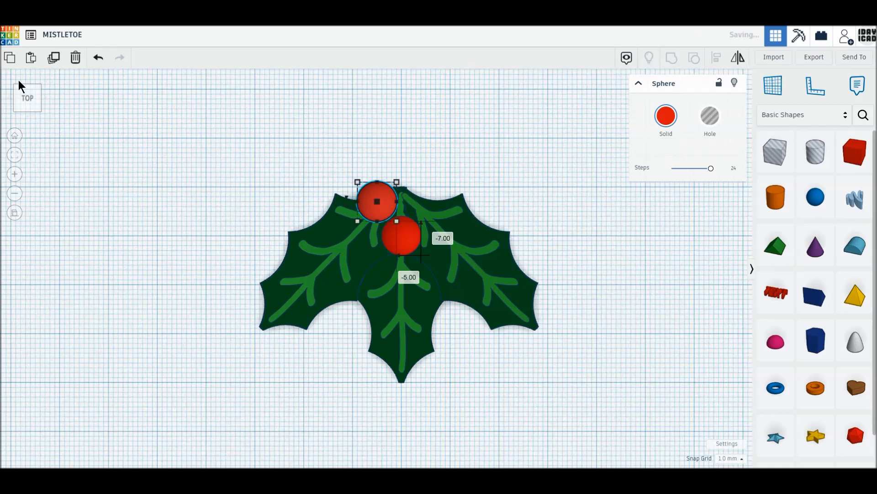
Duplicate the upper berry to its right and shift the lower berry down 1 mm to form a triangular cluster of three
left_click(53, 62)
left_click(201, 144)
left_click_drag(381, 218, 434, 218)
left_click_drag(397, 255, 396, 257)
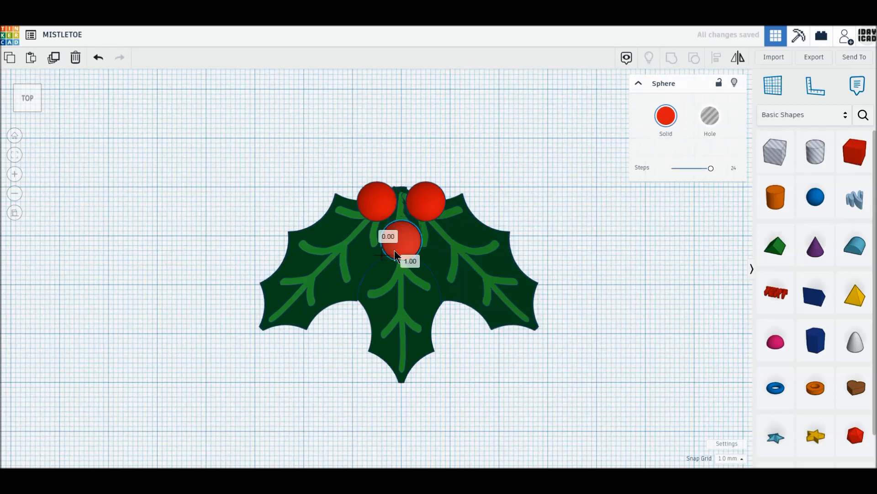
left_click(378, 196)
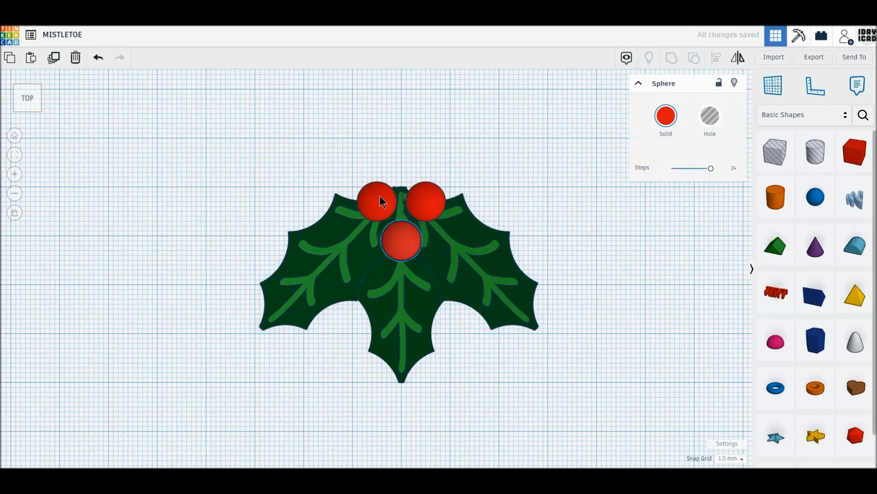
left_click_drag(380, 197, 380, 196)
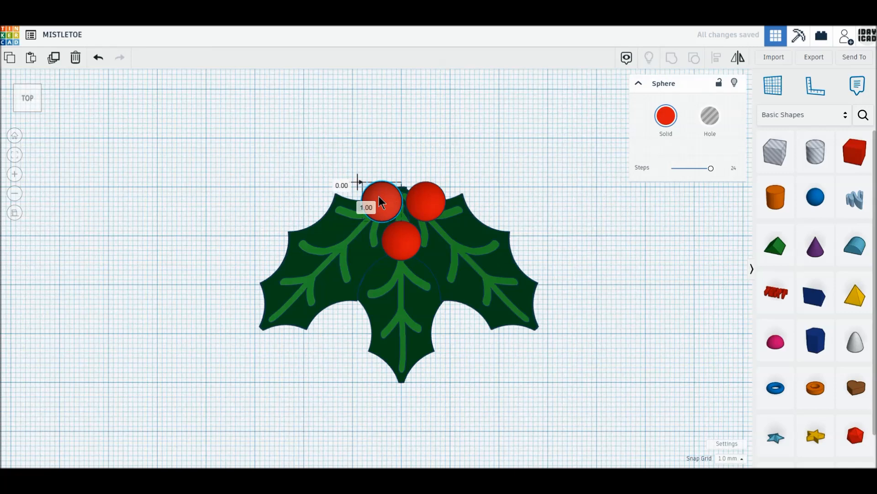
left_click_drag(378, 196, 377, 196)
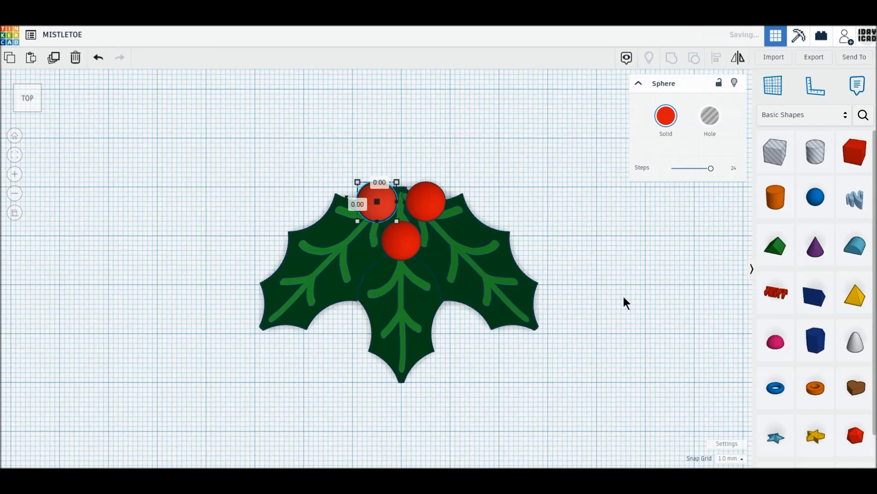
Move the whole sprig about 67 mm to the workplane's left edge and place an upside-down duplicate at the right edge
left_click(562, 328)
right_click_drag(559, 322, 560, 303)
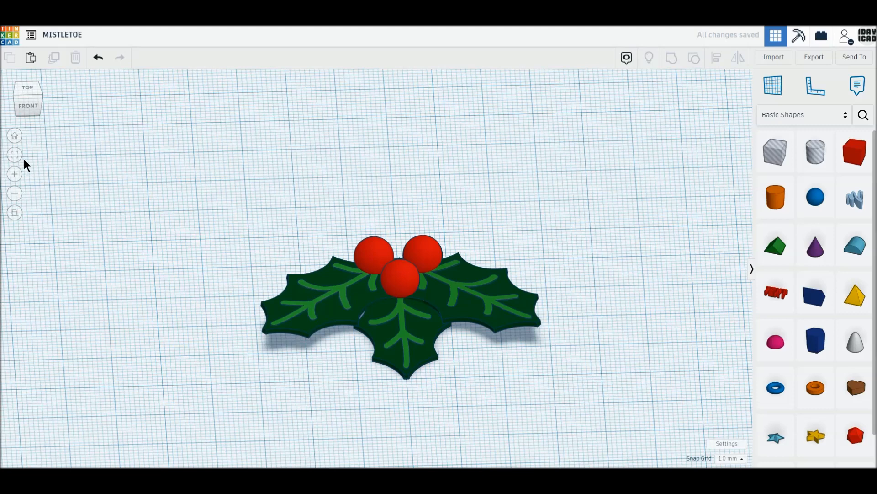
left_click(17, 136)
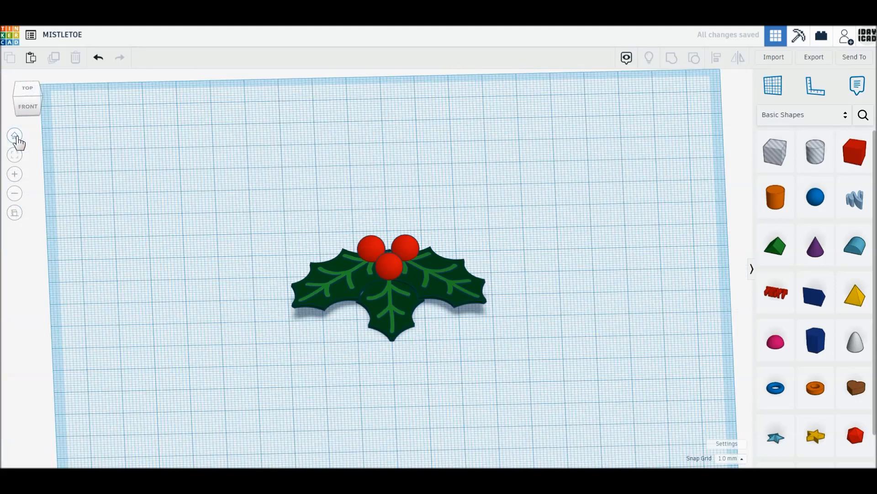
left_click(28, 89)
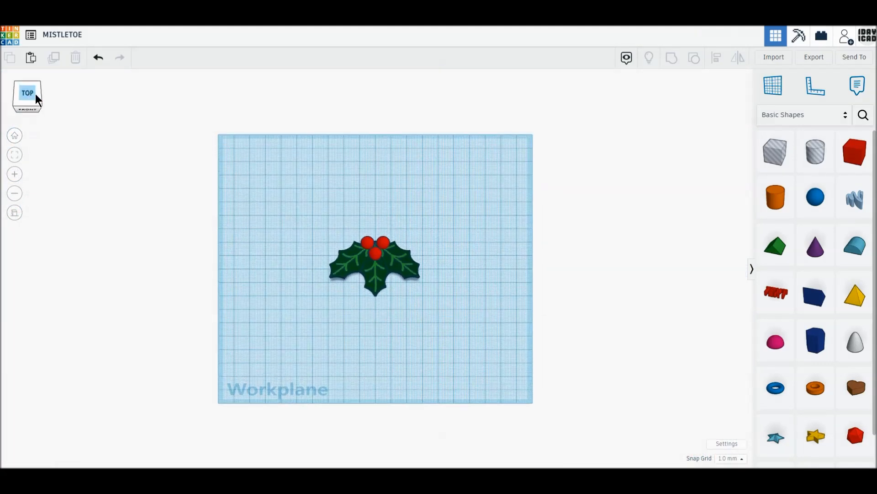
left_click_drag(276, 186, 470, 344)
scroll(377, 372, "up", 3)
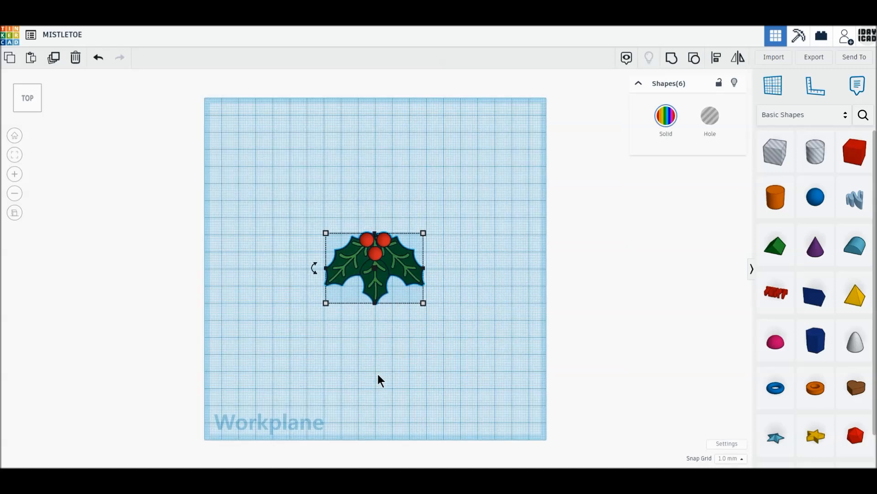
left_click_drag(373, 268, 272, 269)
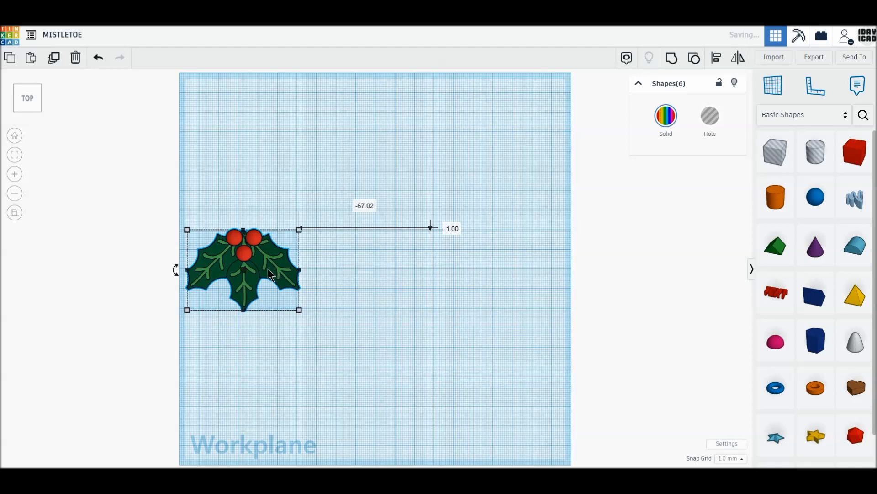
middle_click_drag(133, 227, 130, 200)
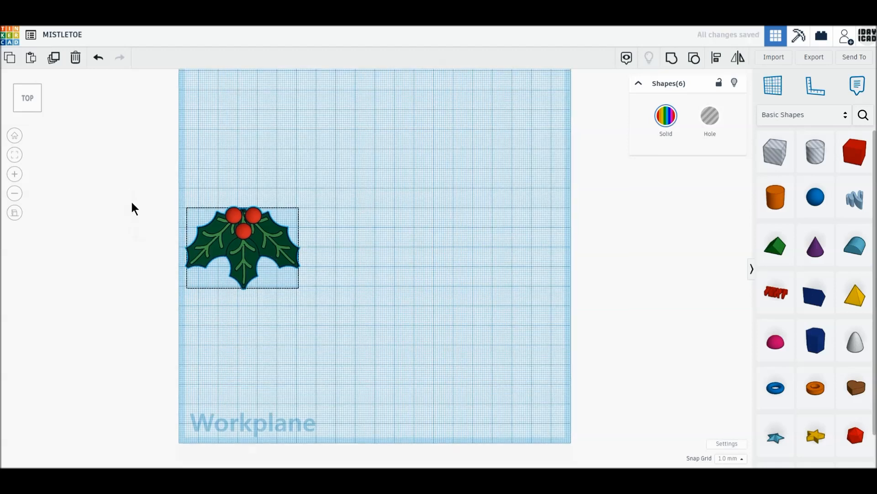
left_click(54, 61)
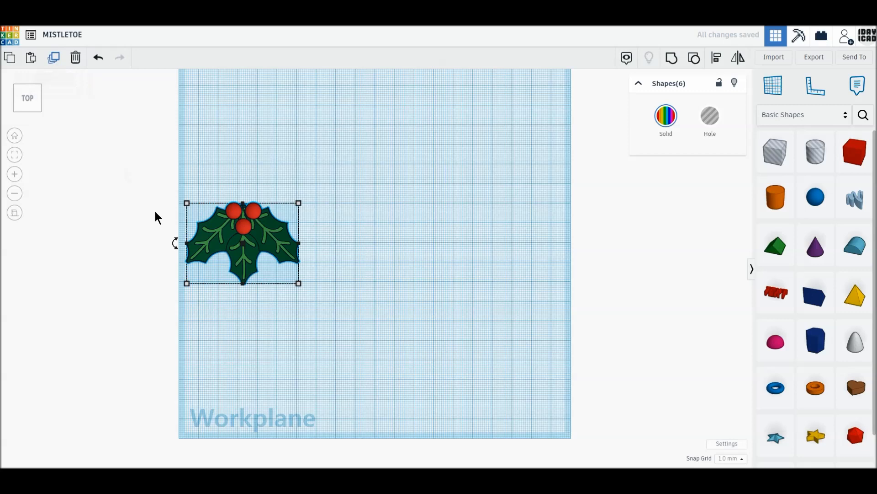
left_click_drag(203, 249, 530, 262)
Duplicate both sprigs together and rotate the copies 22.5° about their common centre
left_click_drag(170, 161, 636, 361)
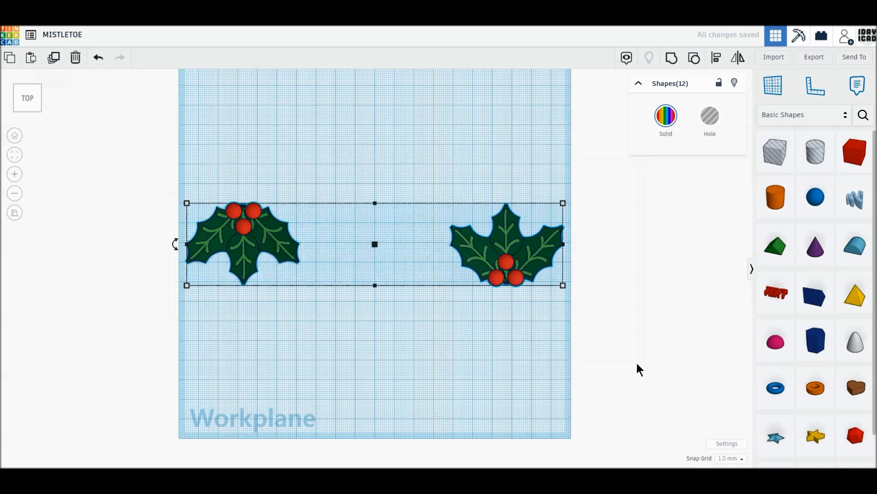
key("f")
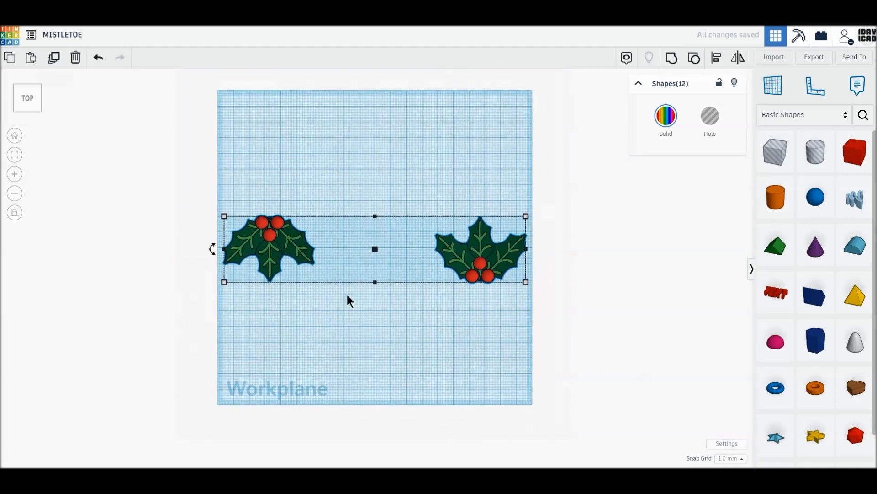
left_click(53, 60)
left_click_drag(211, 249, 241, 296)
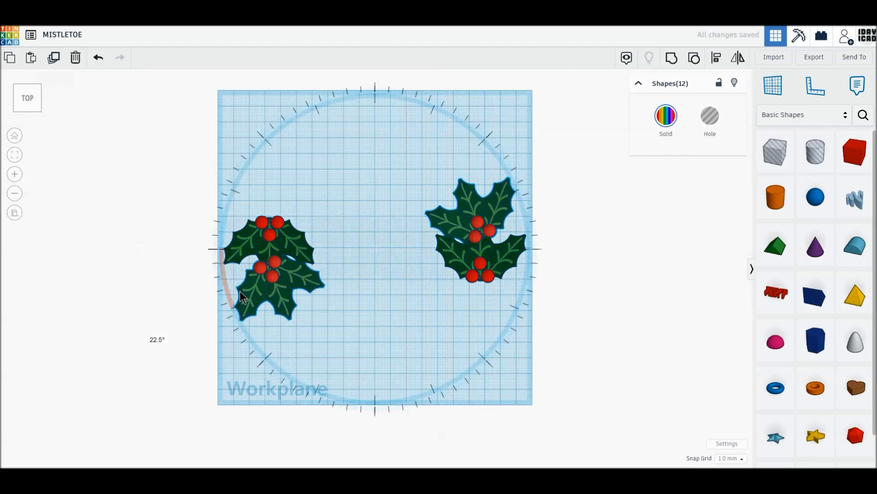
left_click_drag(240, 293, 239, 292)
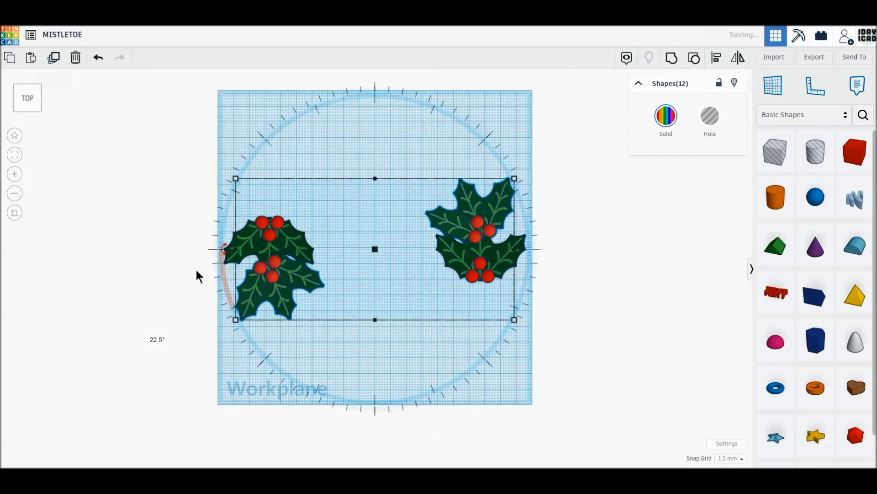
Repeat the rotated duplication of the sprig pair until the sprigs close into a full wreath ring
left_click(53, 58)
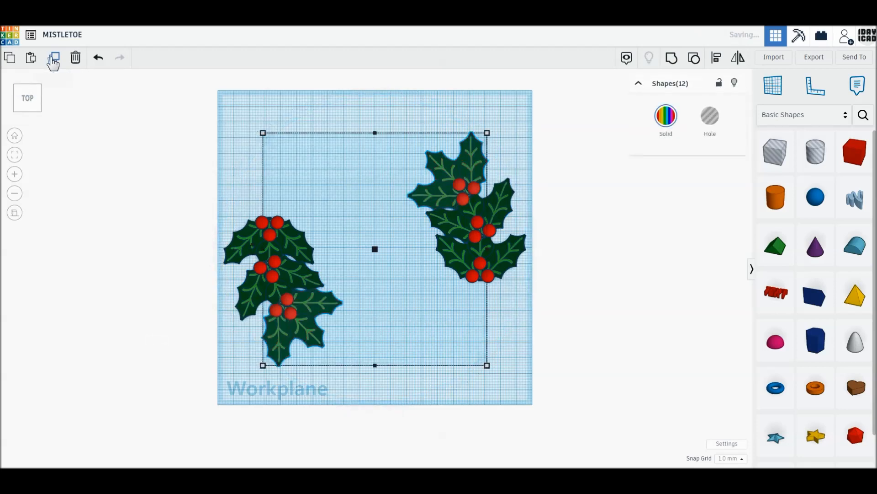
left_click(53, 59)
left_click(53, 59)
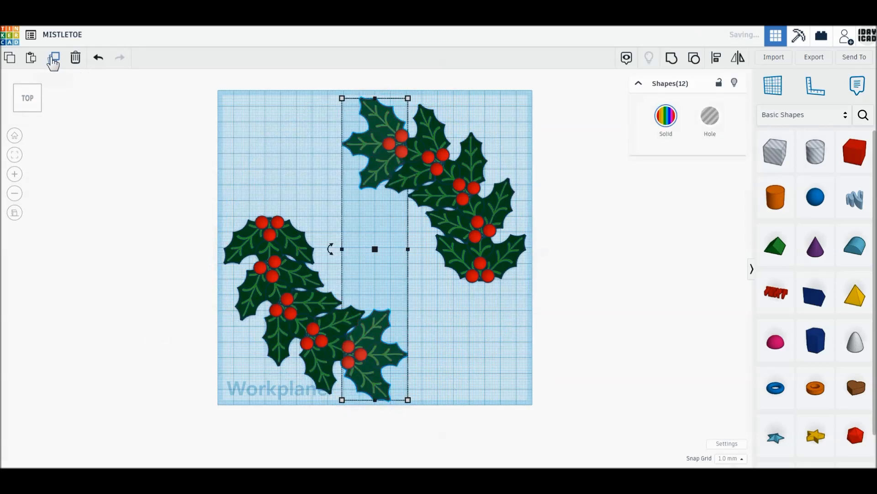
left_click(53, 59)
left_click(53, 59)
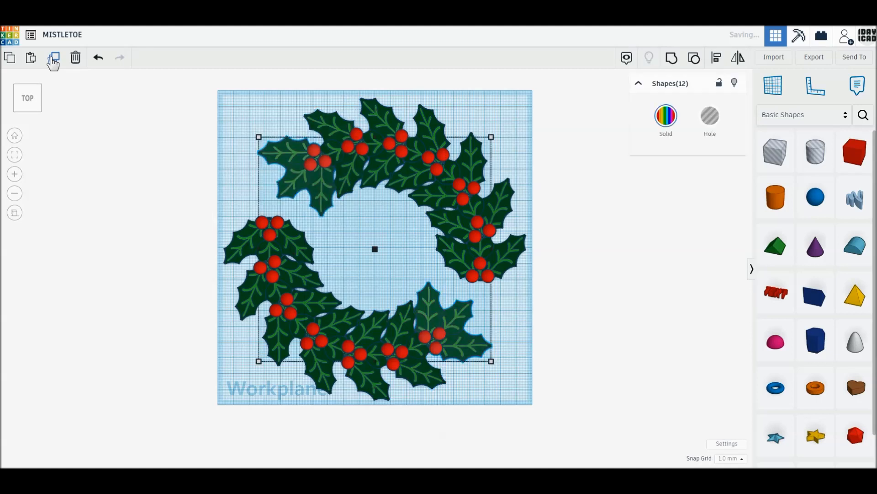
left_click(53, 59)
left_click(83, 256)
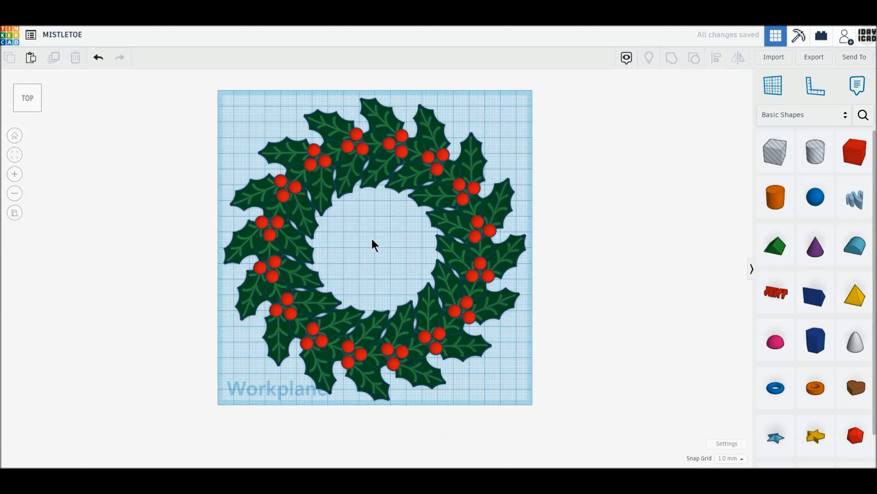
Add a Scribble shape inside the wreath and draw a closed bow loop with doubled strokes tapering to a point at the right
scroll(372, 242, "up", 2)
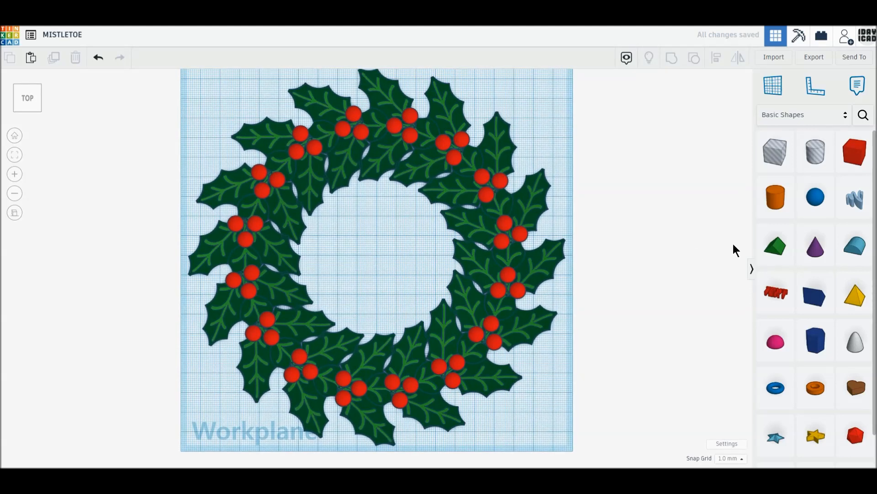
left_click_drag(852, 199, 375, 222)
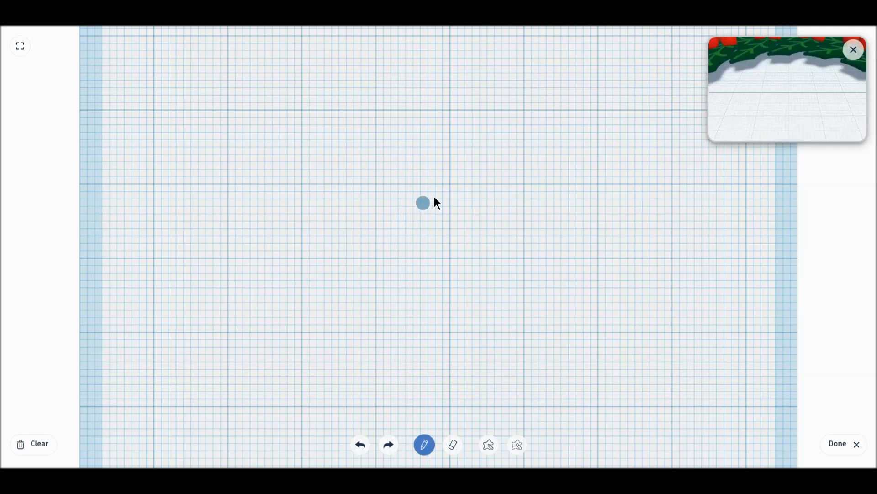
left_click_drag(448, 184, 243, 100)
mouse_move(222, 182)
left_mouse_down()
mouse_move(269, 272)
mouse_move(421, 235)
mouse_move(452, 196)
left_mouse_up()
mouse_move(430, 164)
left_mouse_down()
mouse_move(273, 92)
mouse_move(239, 97)
left_mouse_up()
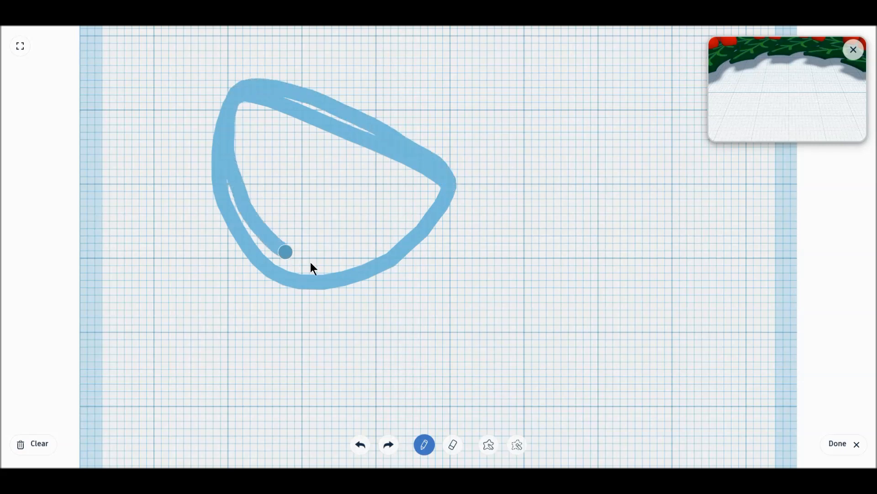
left_click_drag(441, 188, 440, 189)
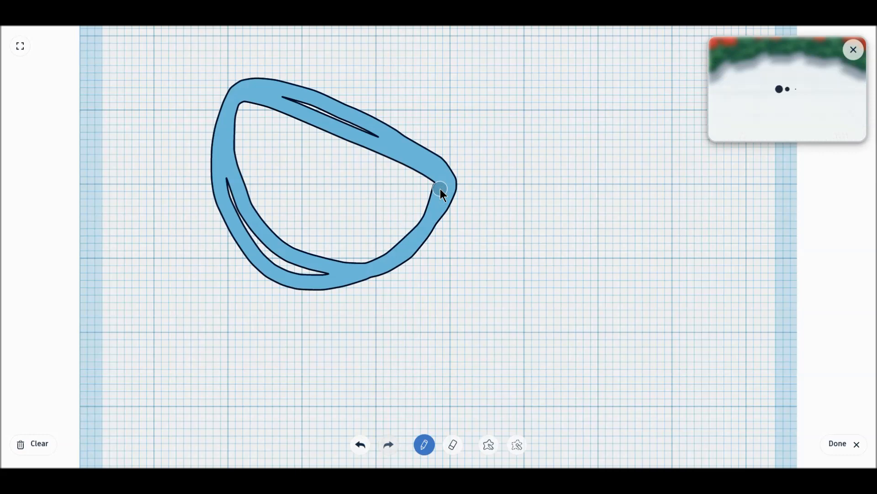
left_click(836, 443)
Raise the bow loop 3 mm above the workplane
mouse_move(374, 240)
left_mouse_down()
mouse_move(375, 276)
mouse_move(376, 245)
left_mouse_up()
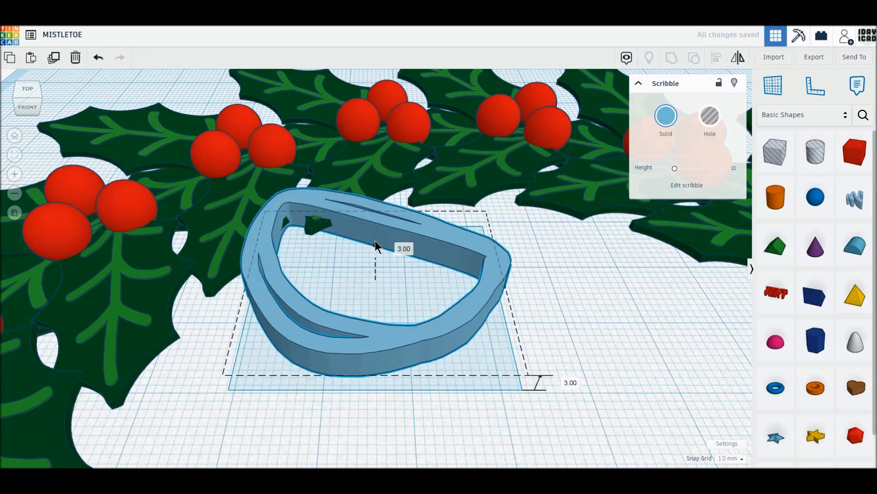
scroll(375, 240, "down", 3)
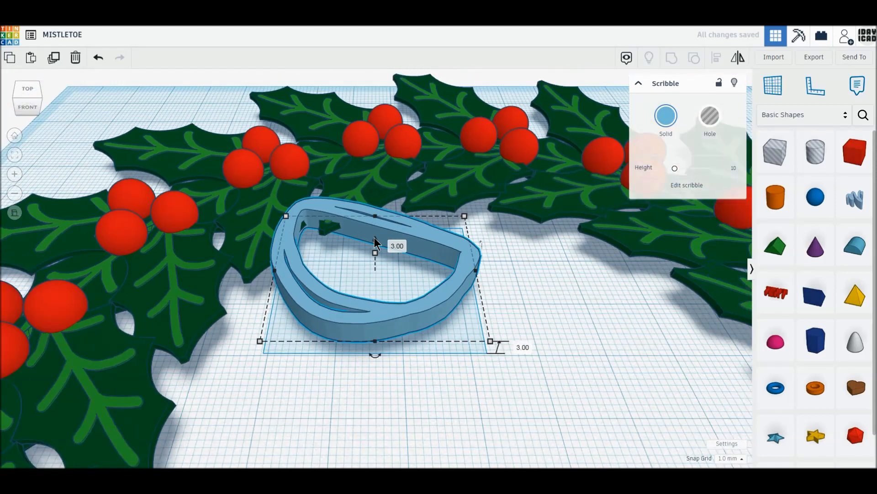
scroll(375, 240, "down", 1)
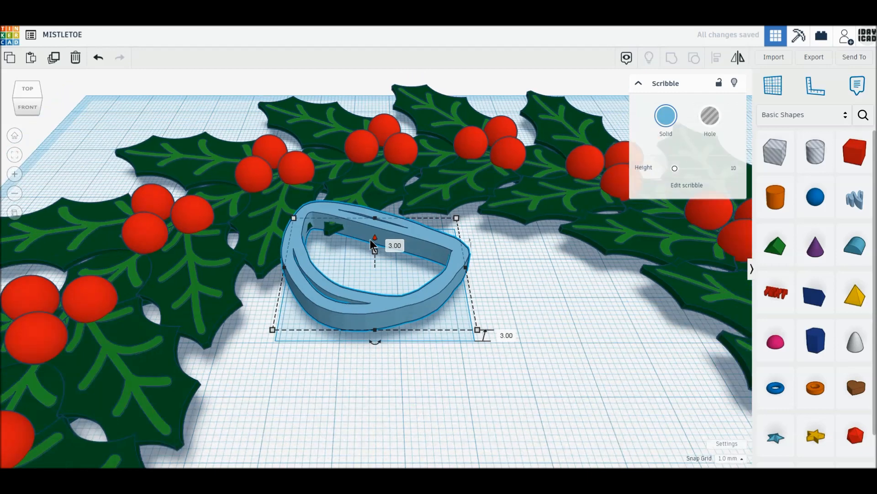
Duplicate the bow loop and place a mirrored copy to its right so that their pointed ends overlap
left_click(54, 66)
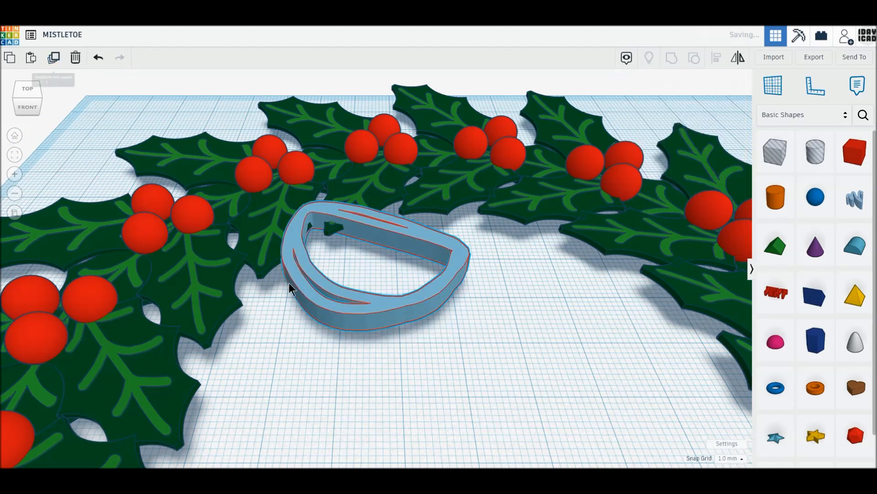
mouse_move(285, 278)
left_mouse_down()
mouse_move(652, 278)
mouse_move(648, 271)
left_mouse_up()
scroll(593, 289, "down", 1)
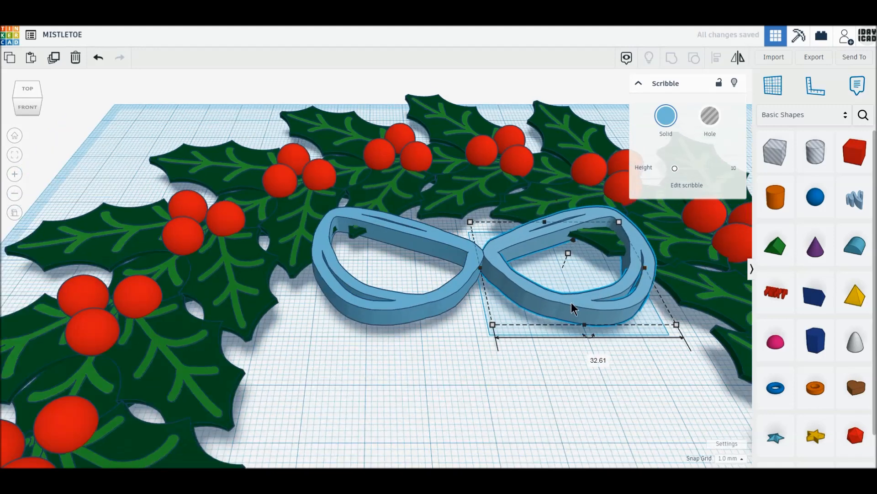
left_click_drag(576, 315, 571, 311)
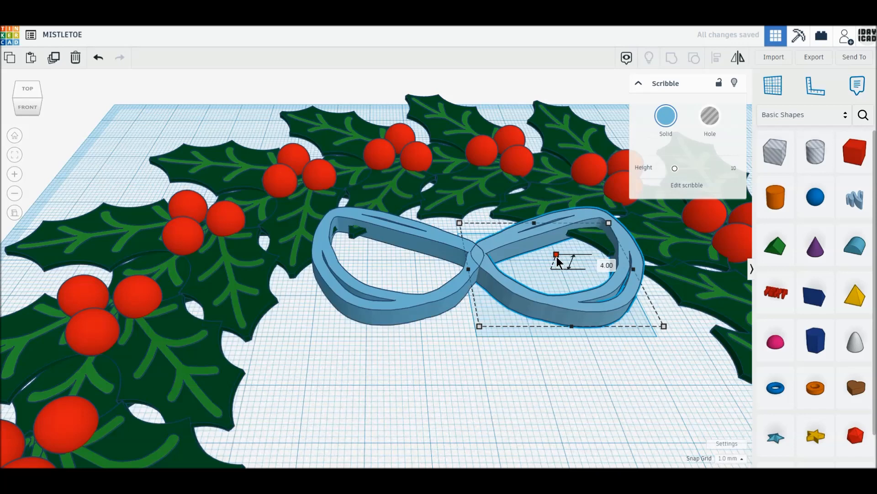
Set the height of the mirrored bow loop to 3.8 mm
left_click_drag(558, 256, 557, 259)
left_click(599, 263)
type("3.5")
key("Return")
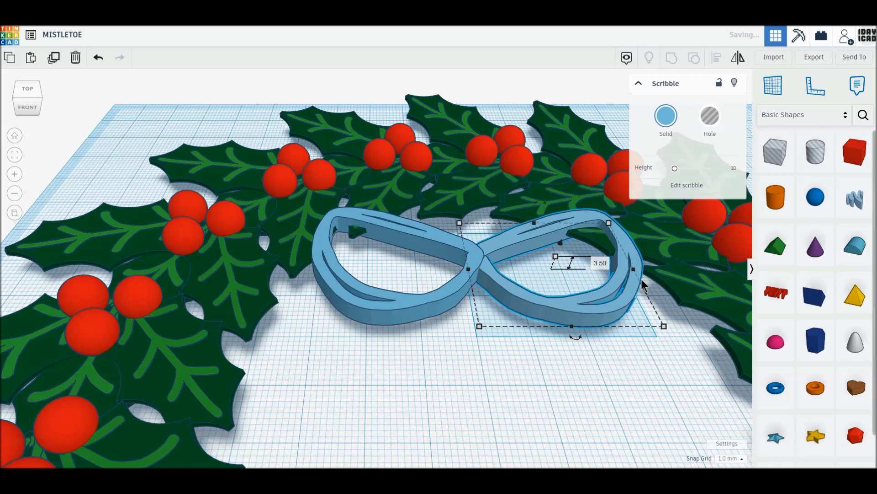
type("3.8")
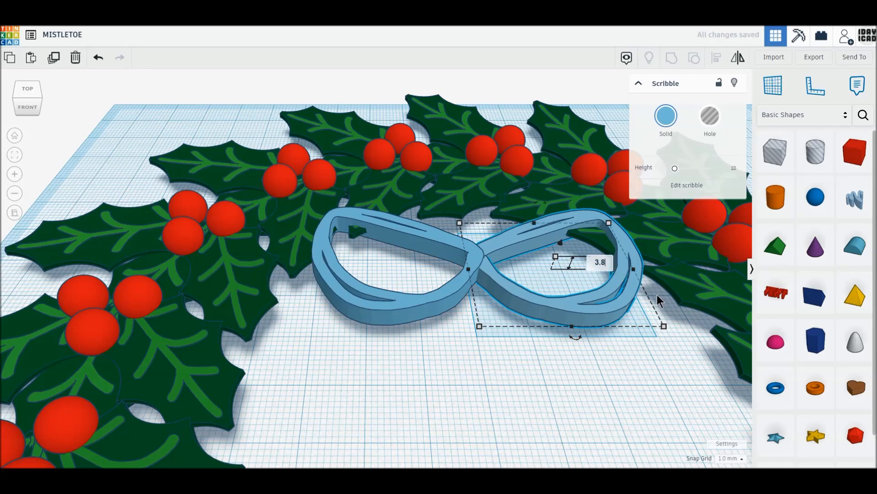
key("Return")
Add a Scribble shape below the bow loops and draw two doubled ribbon tails spreading downward from a shared peak
left_click_drag(852, 213, 520, 367)
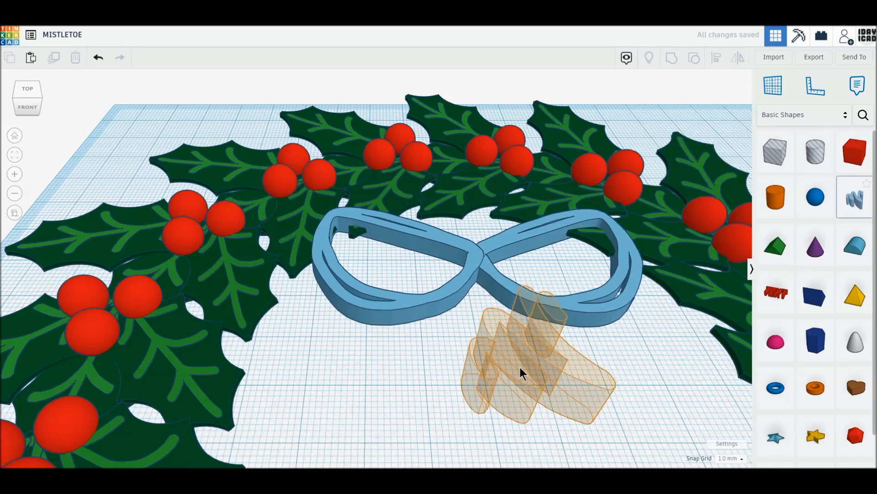
left_click_drag(489, 368, 489, 369)
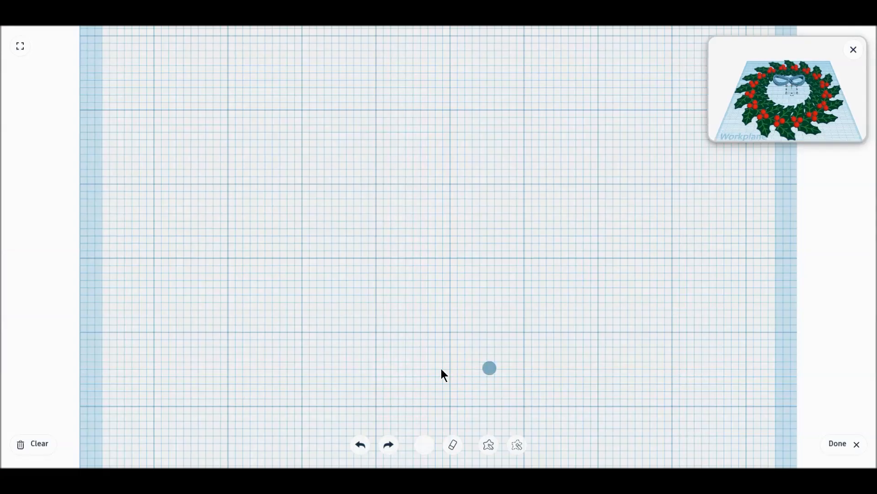
left_click_drag(451, 117, 330, 374)
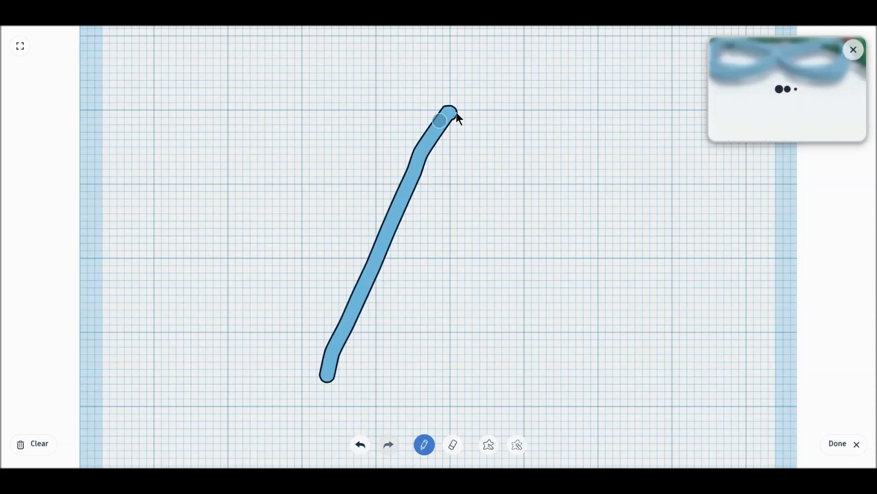
mouse_move(456, 112)
left_mouse_down()
mouse_move(569, 262)
mouse_move(566, 318)
left_mouse_up()
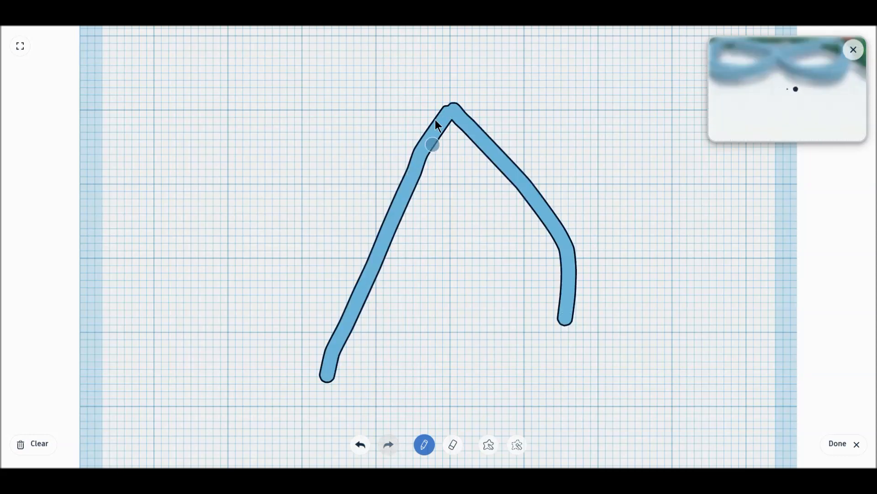
left_click_drag(429, 129, 329, 336)
mouse_move(455, 99)
left_mouse_down()
mouse_move(509, 153)
mouse_move(574, 251)
mouse_move(572, 292)
left_mouse_up()
left_click(839, 445)
left_click(837, 444)
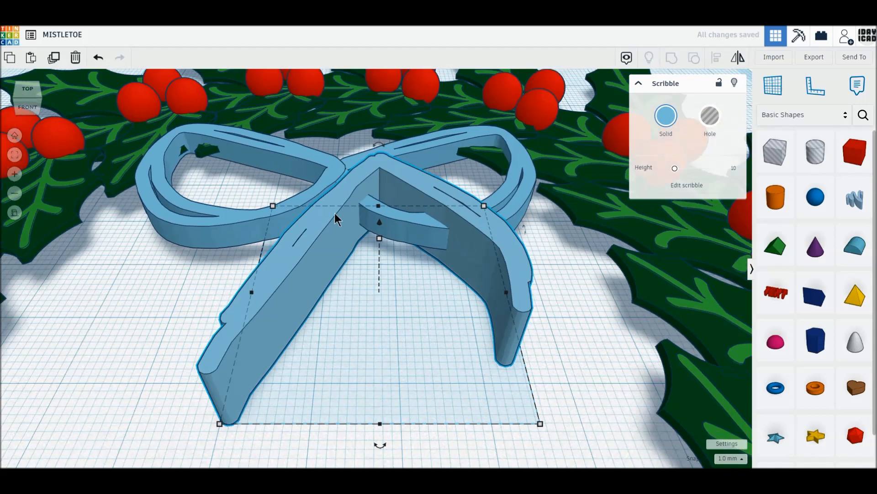
Narrow the ribbon tails in flat top view and place their peak under the crossing of the two bow loops
left_click(21, 157)
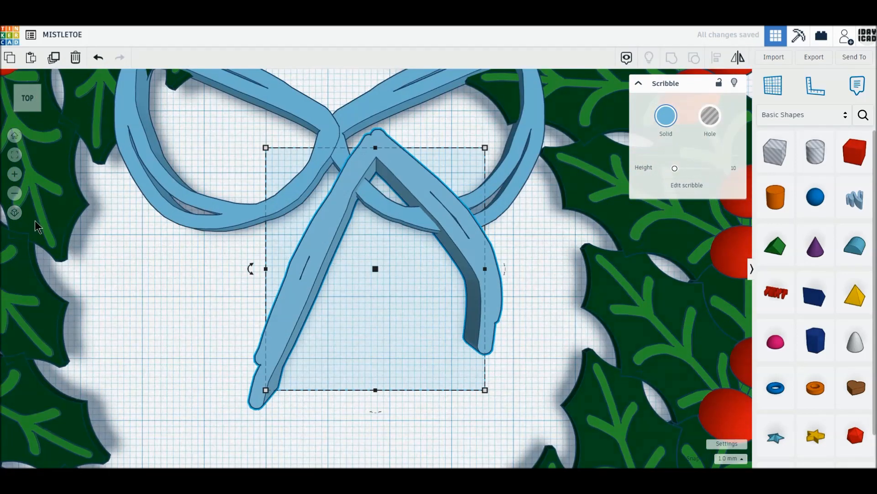
left_click(14, 213)
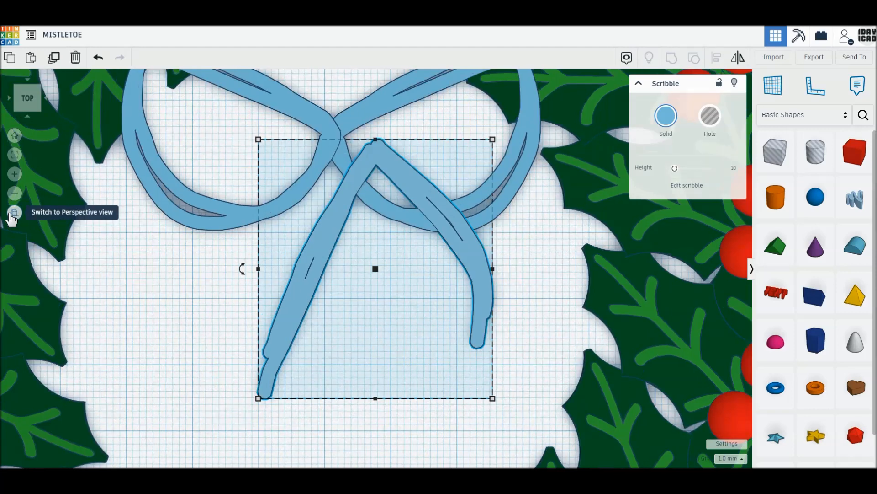
left_click_drag(473, 290, 432, 274)
left_click_drag(210, 255, 292, 255)
mouse_move(431, 238)
left_mouse_down()
mouse_move(381, 256)
mouse_move(392, 253)
left_mouse_up()
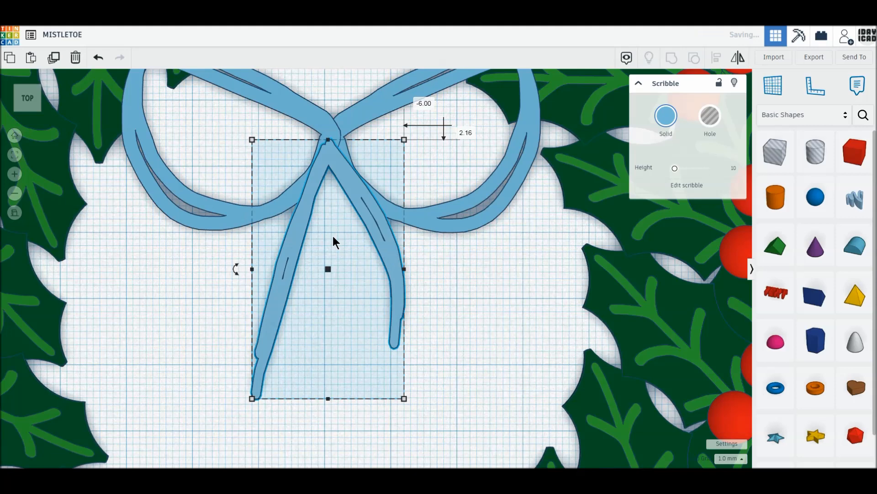
Set the height of the ribbon tails to 3 mm and raise them 3 mm above the workplane
left_click(35, 112)
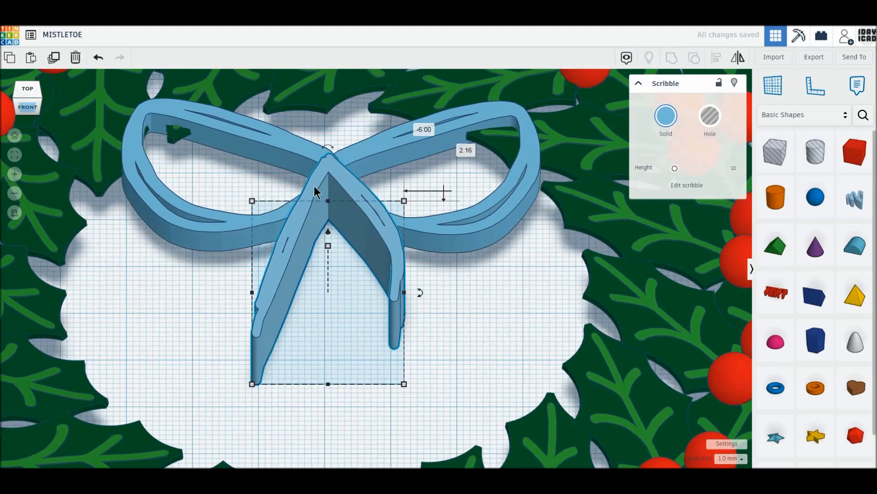
left_click_drag(327, 244, 330, 266)
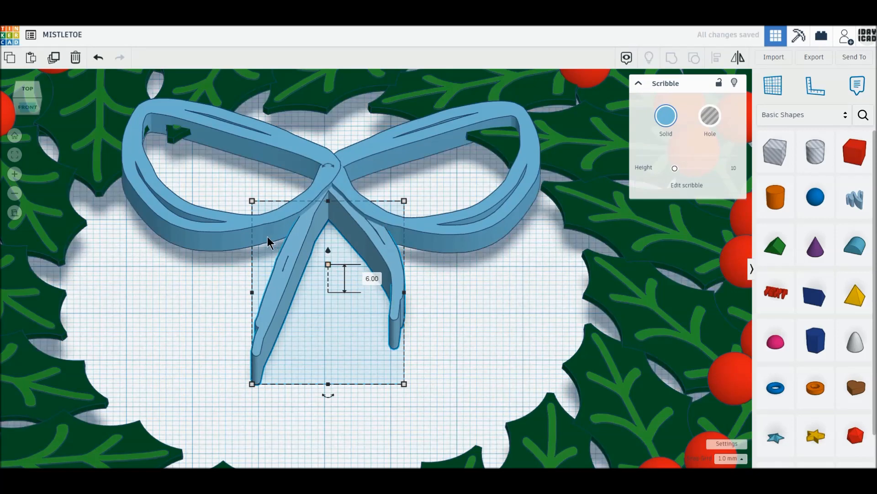
mouse_move(328, 250)
left_mouse_down()
mouse_move(327, 240)
mouse_move(330, 267)
left_mouse_up()
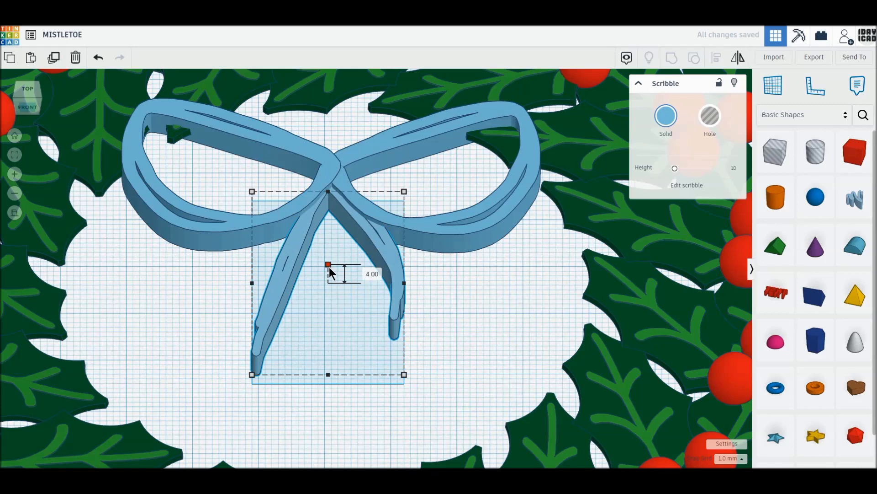
left_click(232, 183)
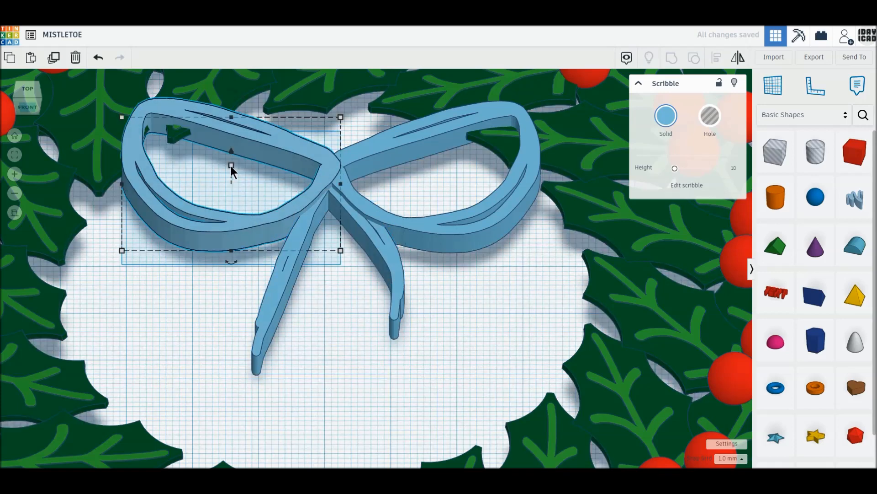
left_click(341, 235)
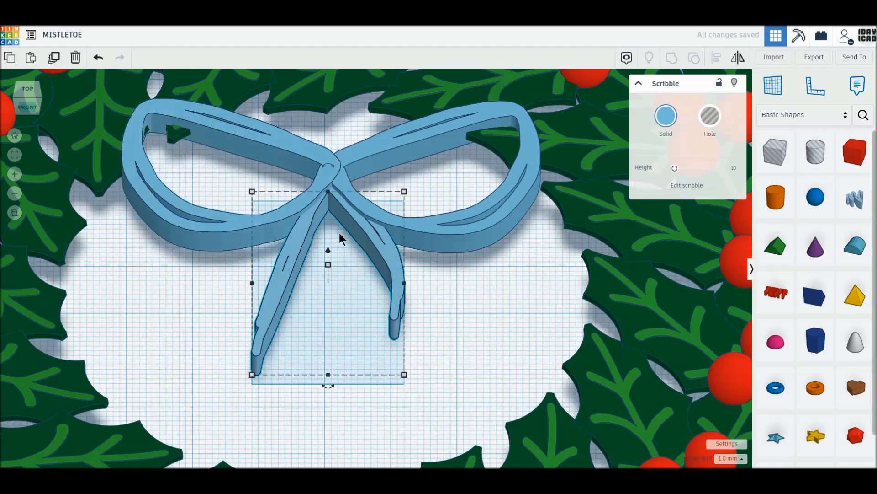
mouse_move(328, 264)
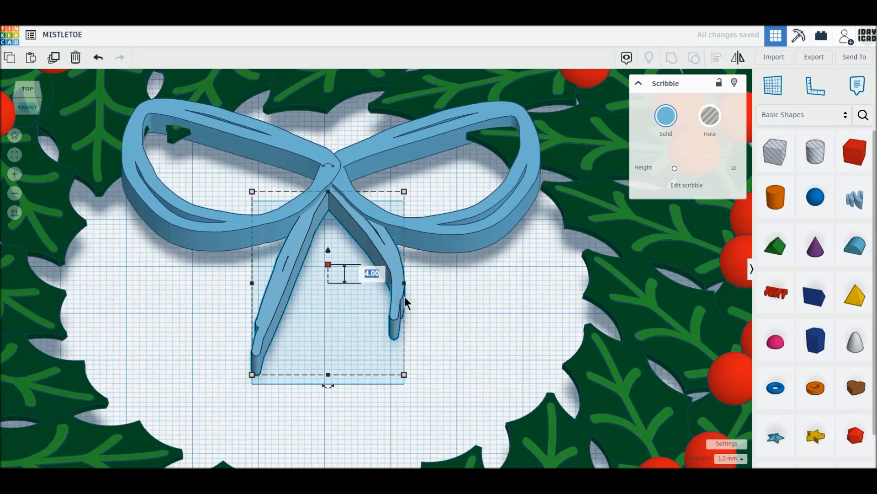
type("3")
key("Return")
left_click_drag(328, 256, 327, 251)
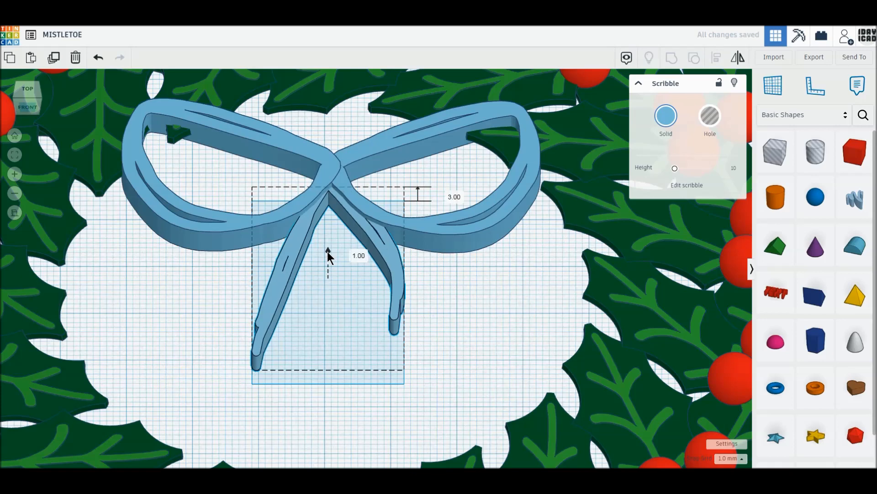
Select both bow loops and the ribbon tails together and colour them gold
scroll(206, 274, "down", 2)
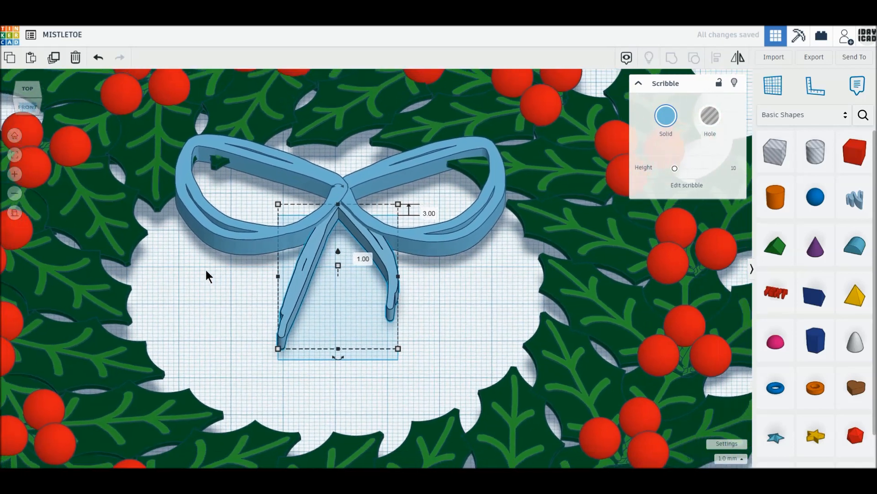
scroll(320, 302, "down", 2)
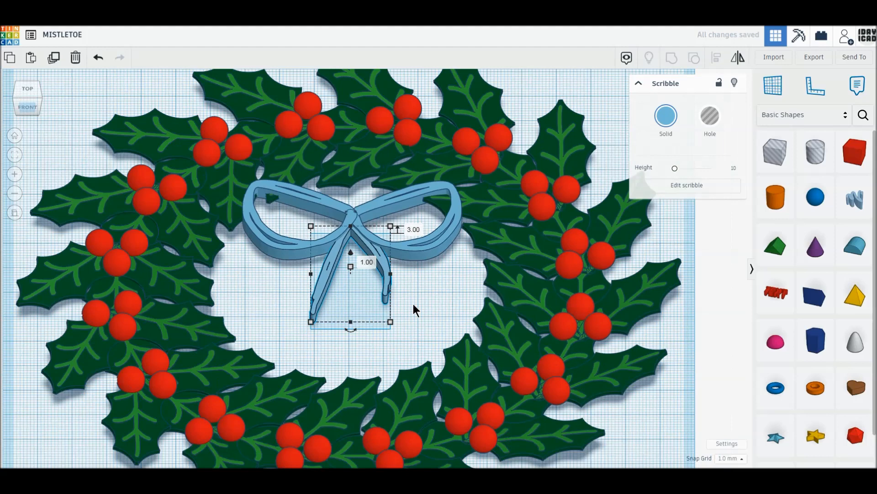
left_click(392, 304)
left_click(339, 224)
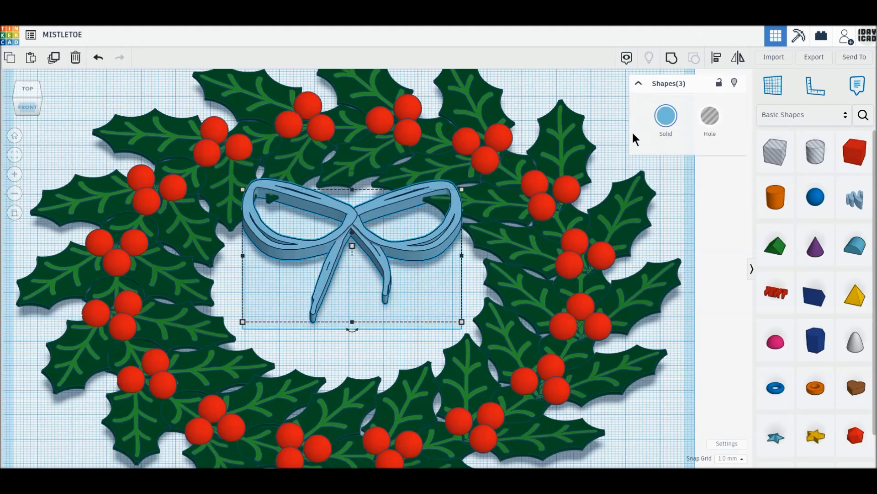
left_click(668, 121)
left_click(688, 215)
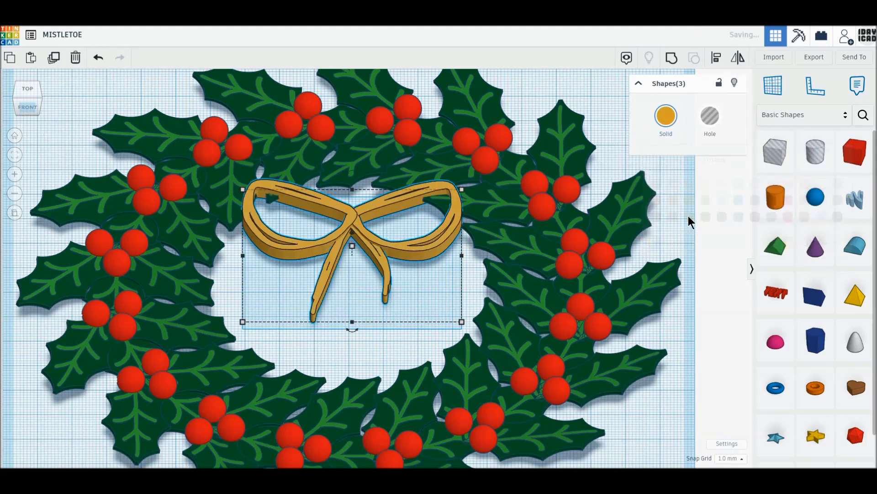
Shorten the two bow loops together to about 23.89 mm in flat top view and move the ribbon tails up 2 mm toward them
left_click(29, 88)
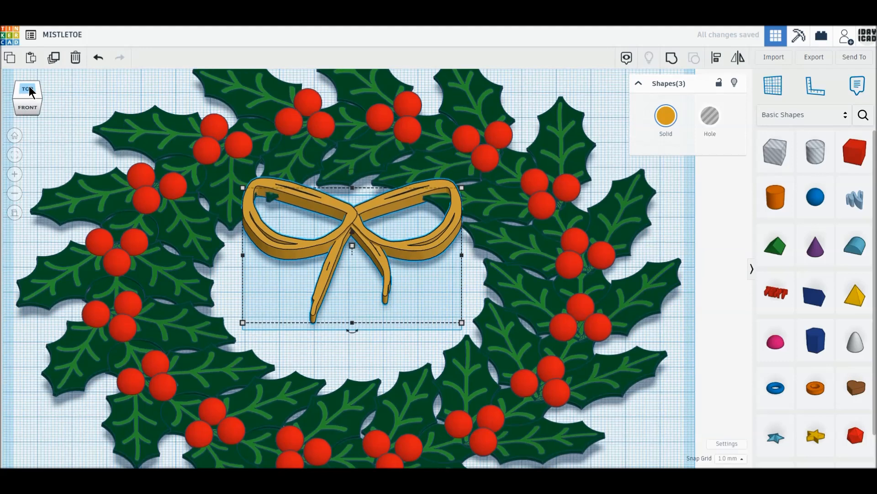
left_click(15, 212)
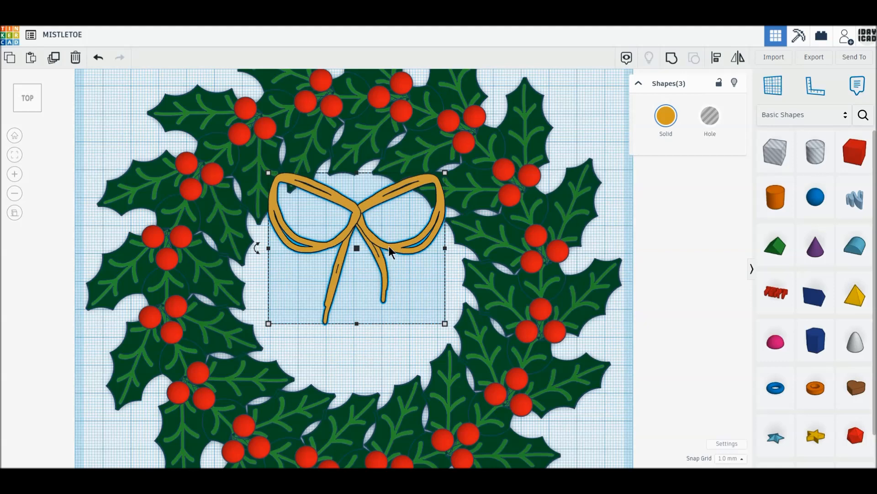
left_click(407, 254)
left_click(311, 248)
left_click(310, 245, "shift")
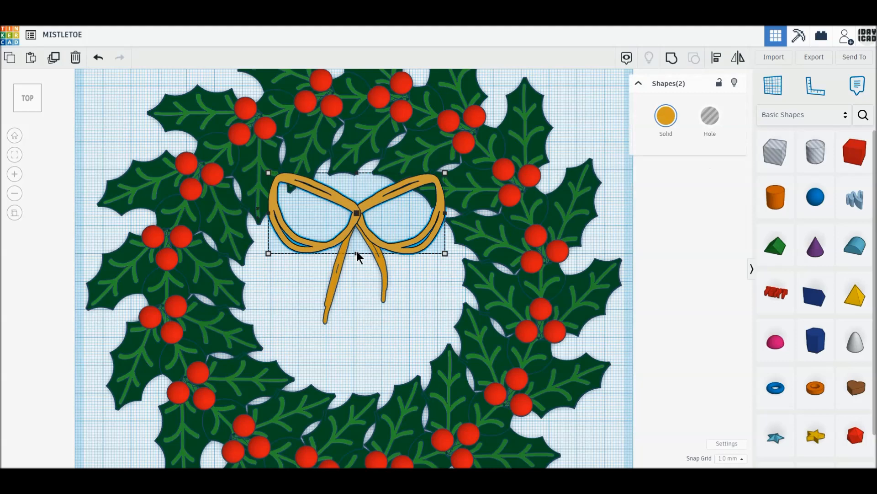
left_click_drag(356, 253, 356, 243)
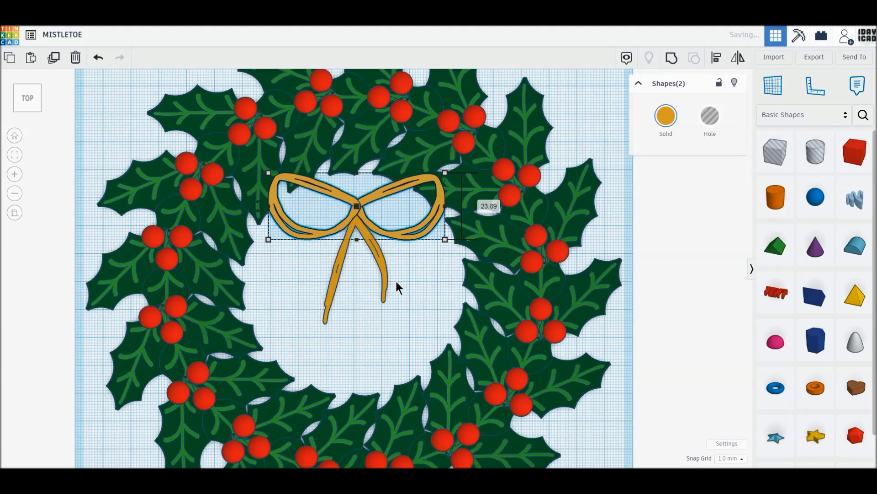
left_click(382, 262)
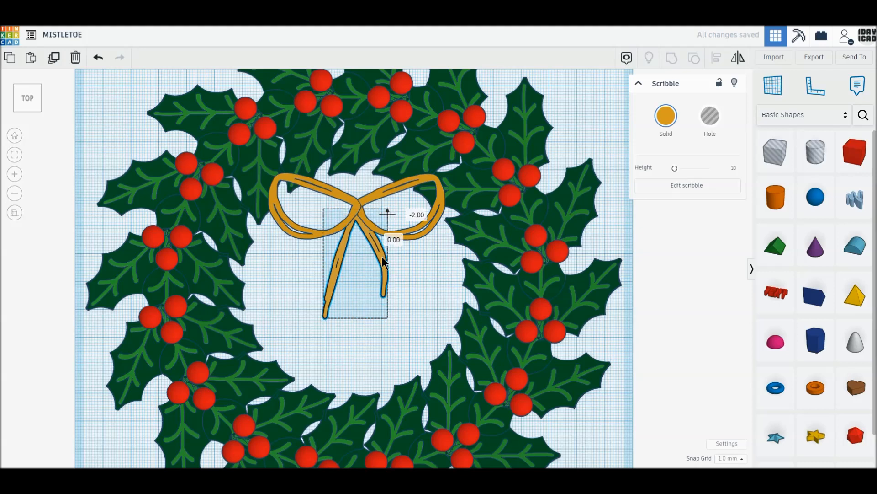
left_click(413, 265)
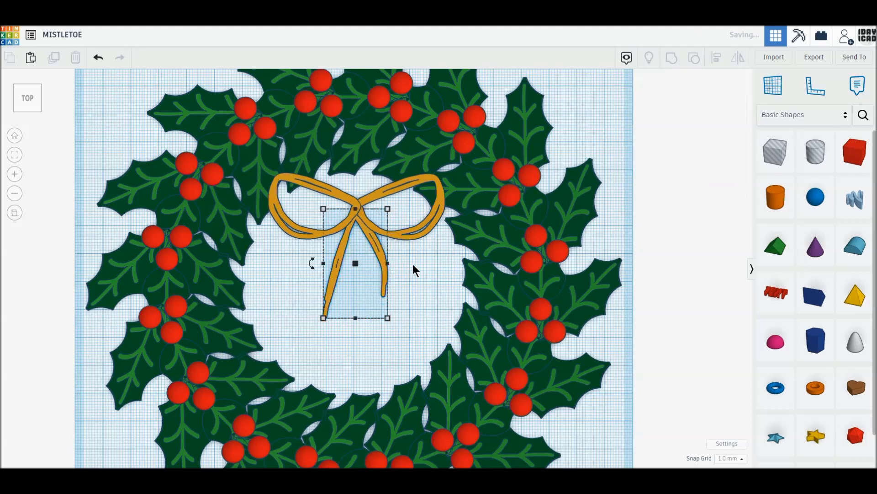
Try to mirror the two bow loops vertically
left_click(352, 203)
left_click(329, 194, "shift")
left_click(738, 58)
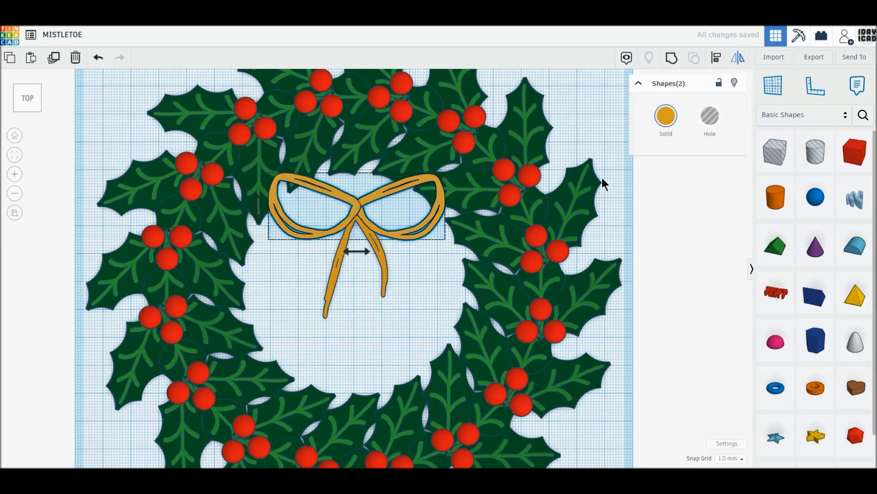
left_click(257, 213)
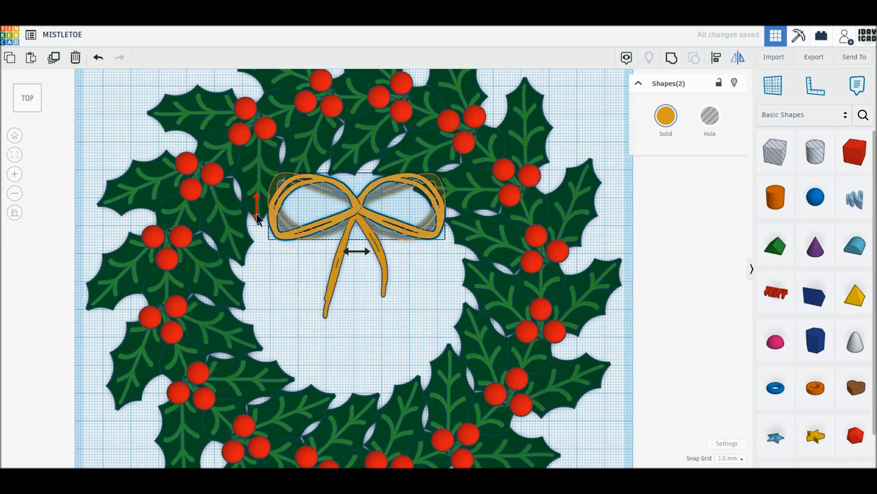
Group the bow loops and ribbon tails into one shape and move the bow up onto the wreath's upper leaves
left_click_drag(408, 264, 331, 199)
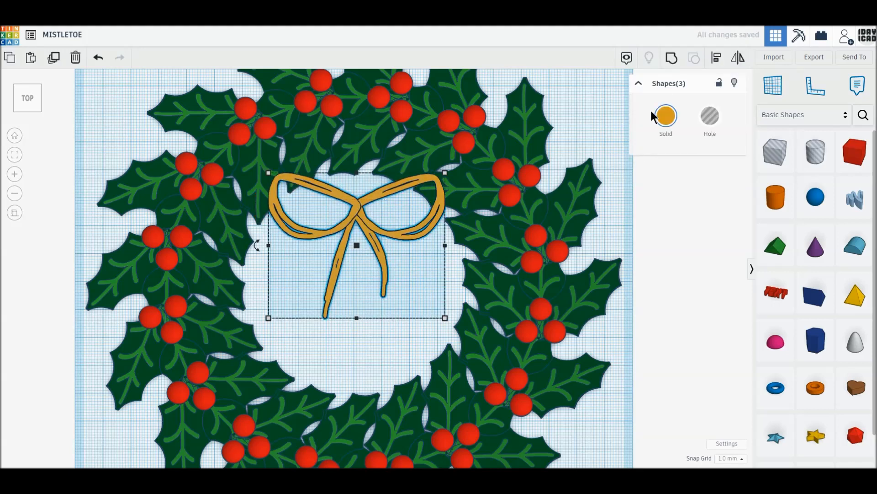
left_click(672, 58)
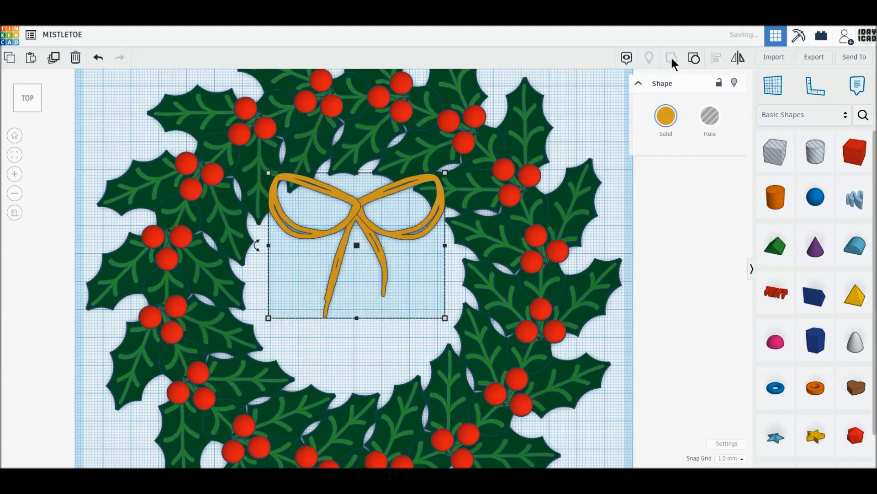
left_click_drag(367, 221, 355, 189)
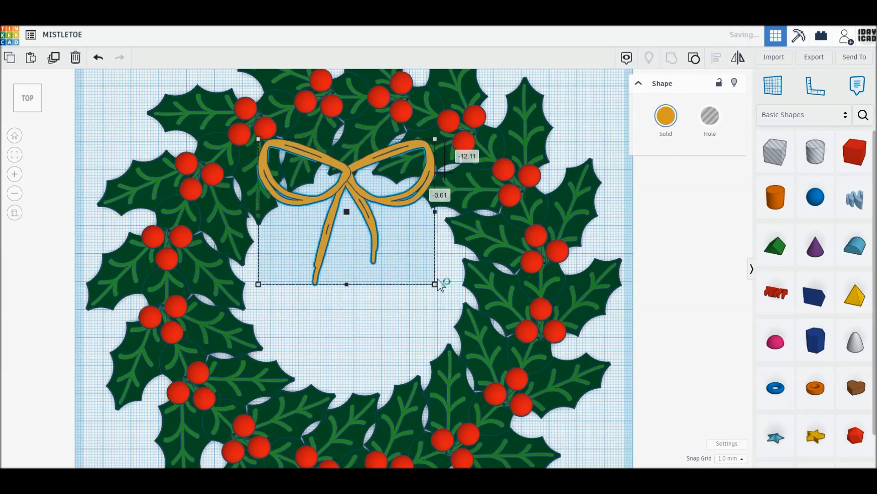
Enlarge the bow to 69 mm wide and 58 mm long and shift it higher, centred on the top of the wreath
left_click_drag(434, 284, 457, 301)
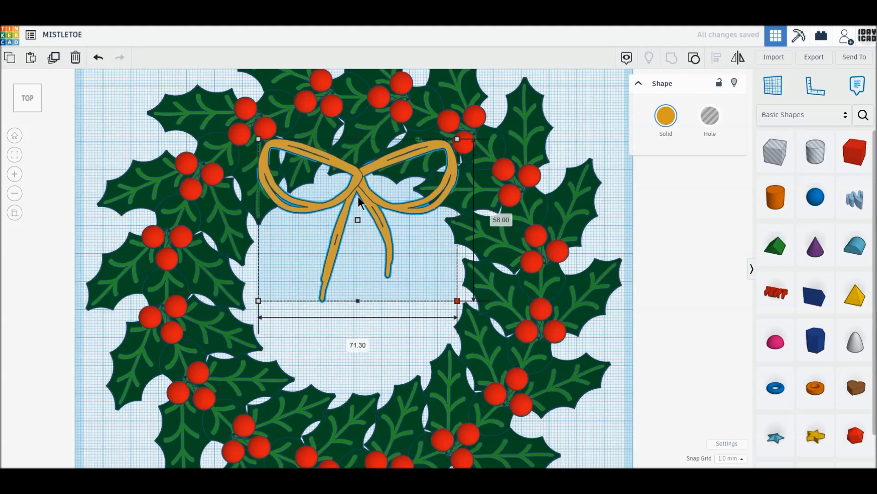
left_click_drag(368, 192, 366, 185)
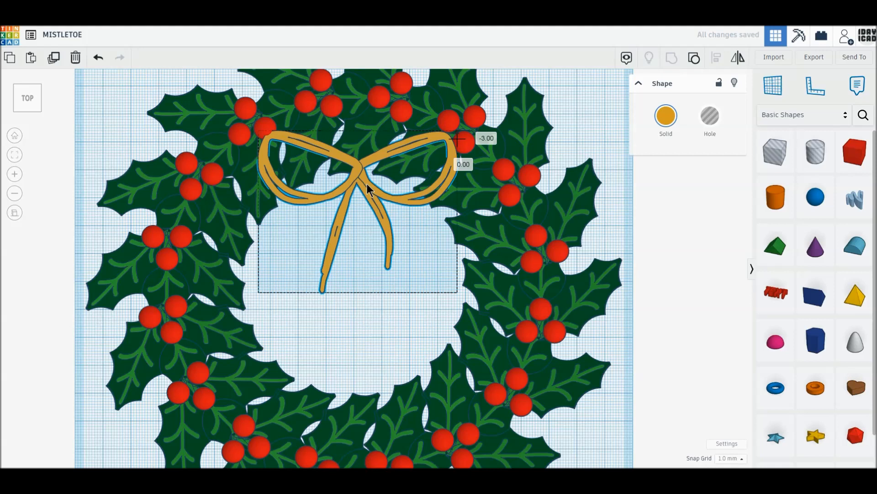
left_click_drag(366, 183, 366, 179)
left_click_drag(257, 291, 261, 289)
left_click(23, 109)
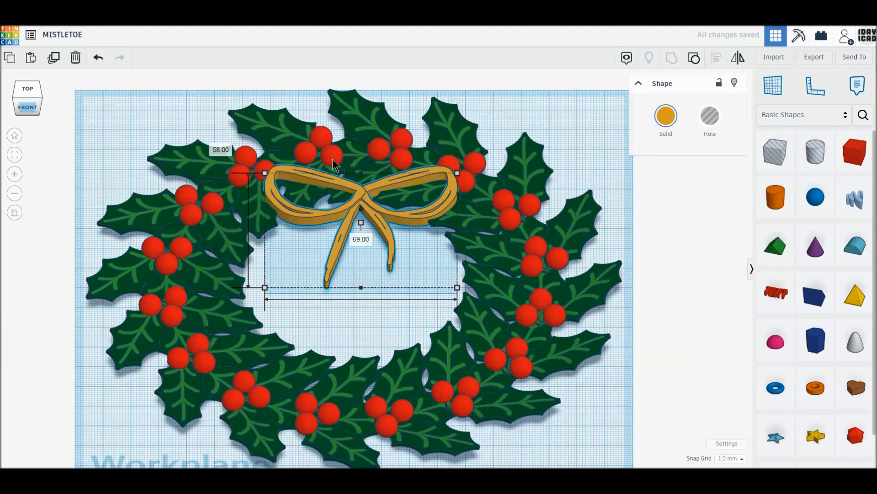
left_click(280, 288)
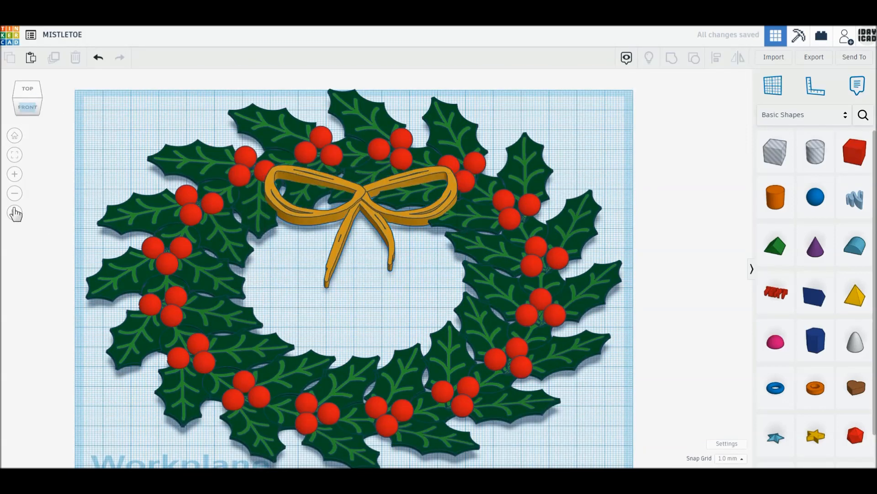
left_click(15, 213)
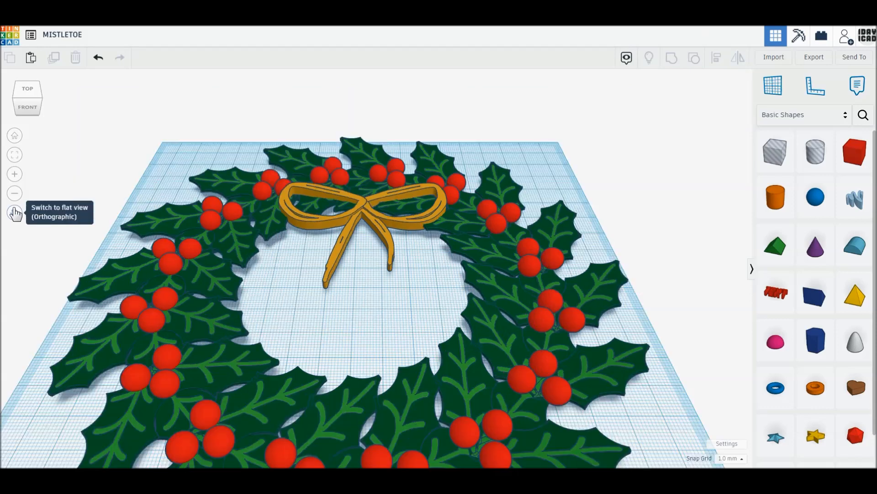
Tilt the complete wreath and bow up about the horizontal axis so its top lifts off the workplane, and drop it onto the workplane
left_click(15, 137)
left_click_drag(145, 130, 624, 433)
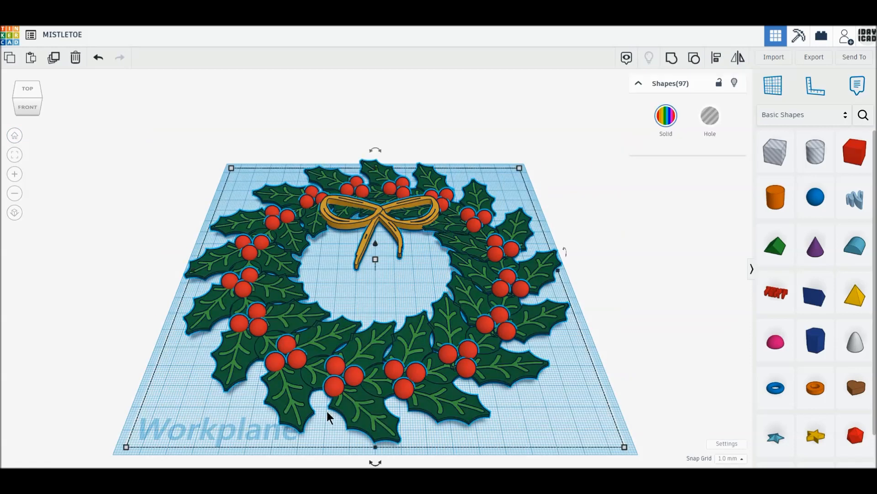
left_click_drag(565, 249, 574, 267)
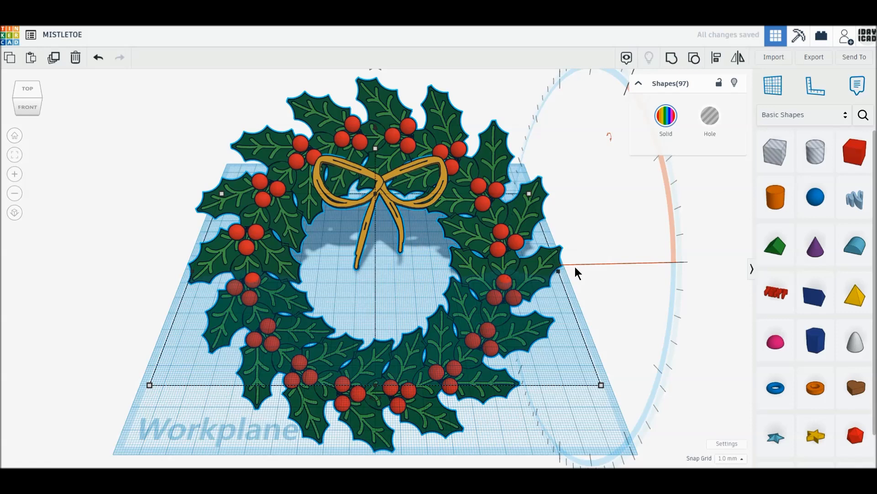
scroll(459, 236, "down", 1)
key("d")
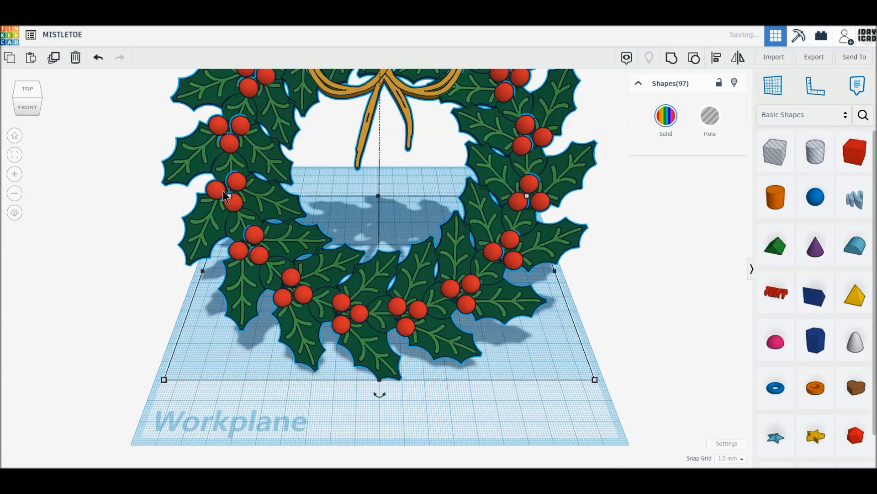
Scale the complete wreath and bow down proportionally to a height of 90 mm
scroll(201, 220, "down", 1)
right_click_drag(390, 180, 419, 257)
left_click_drag(380, 146, 377, 189, "shift")
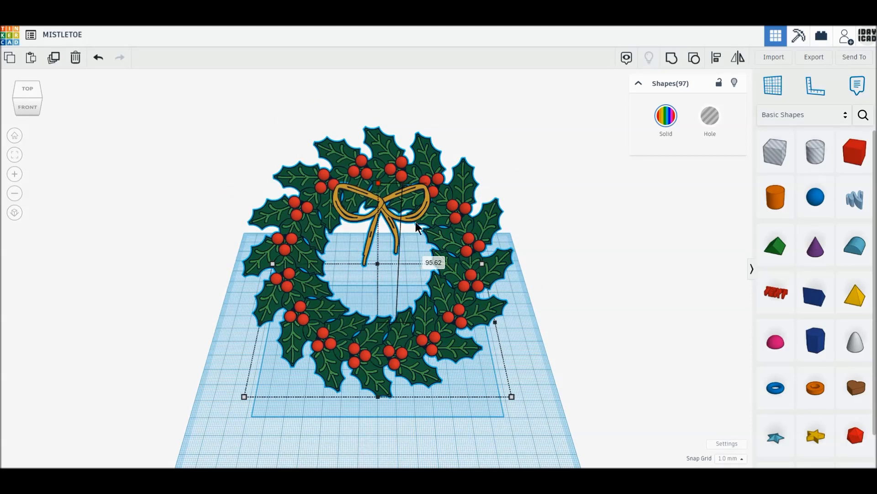
left_click(440, 262)
type("90")
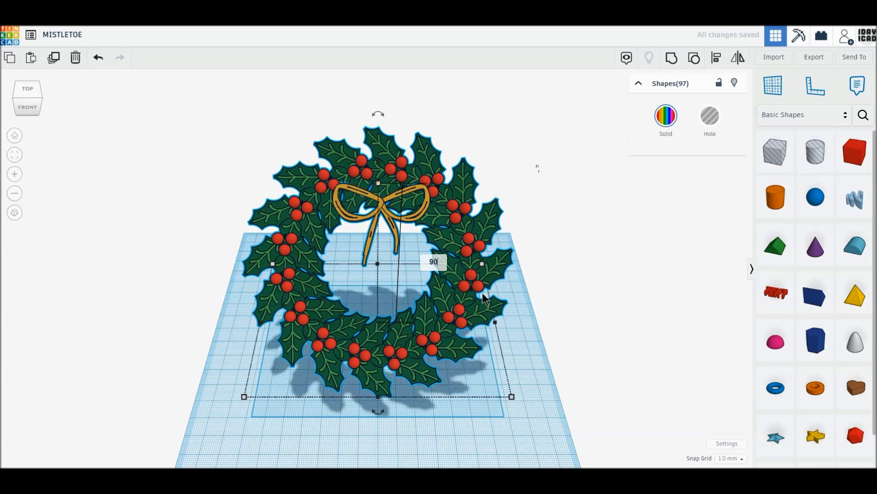
key("Return")
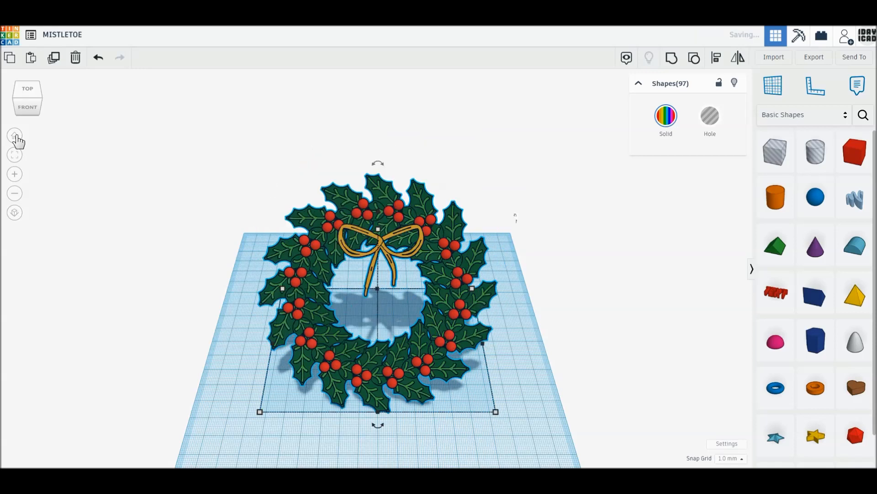
Move the complete wreath about 38 mm toward the front of the workplane and deselect it
left_click(14, 137)
left_click_drag(435, 260, 443, 327)
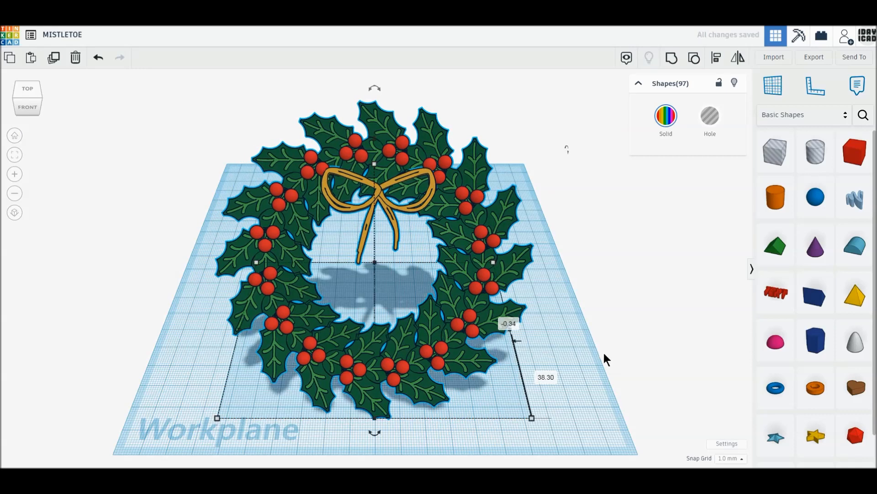
left_click(604, 353)
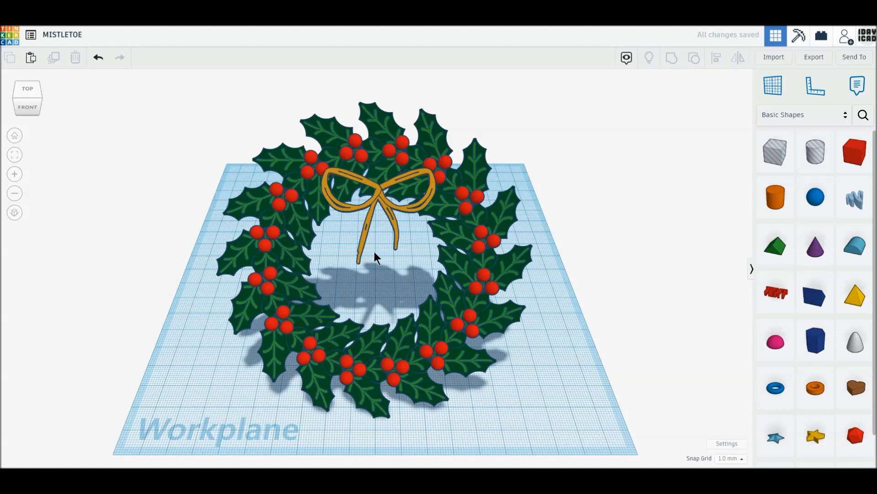
scroll(374, 256, "up", 3)
scroll(375, 256, "up", 2)
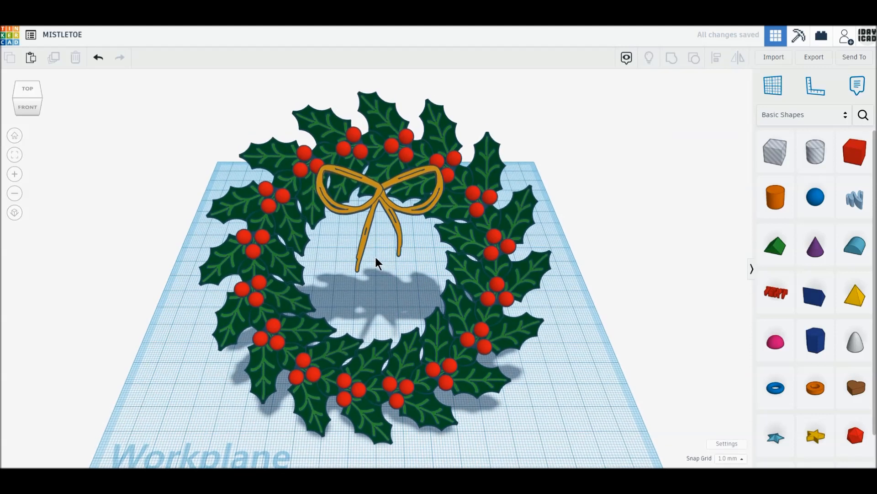